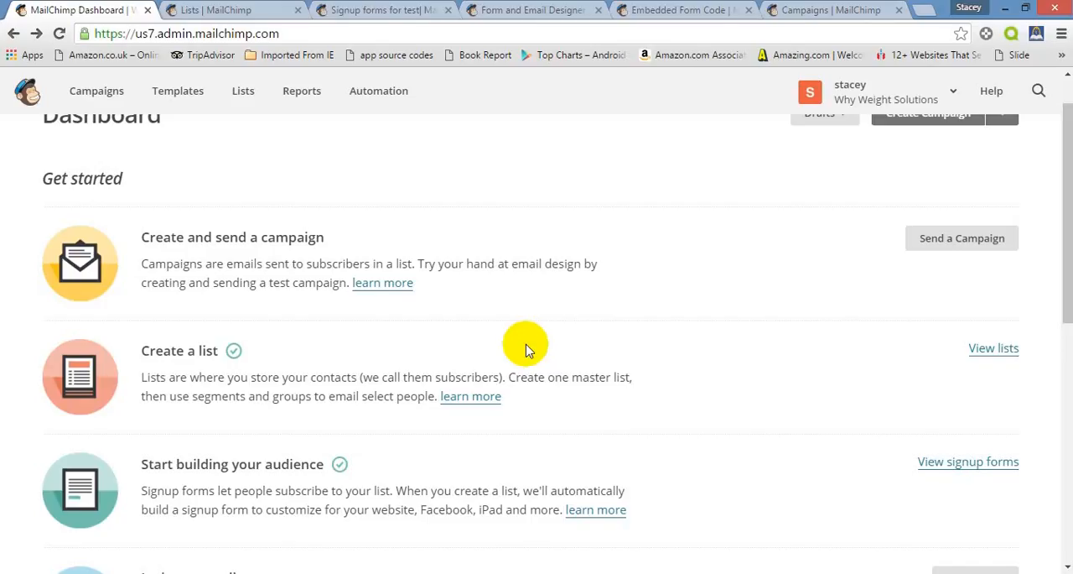
Look over the dashboard's getting-started items and open the overview of existing subscriber lists
scroll(527, 351, "down", 3)
scroll(527, 350, "up", 1)
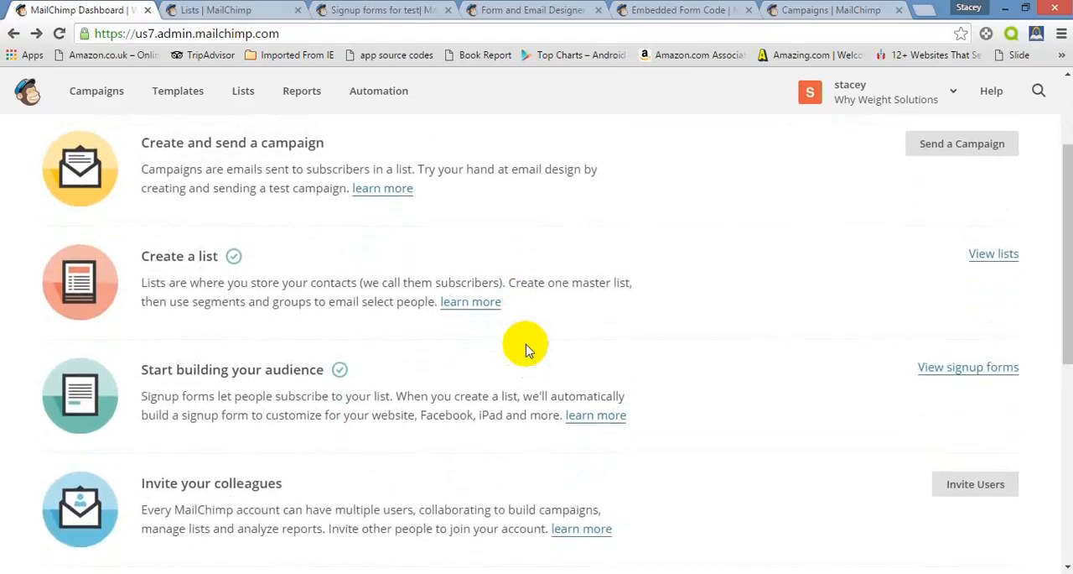
scroll(526, 350, "up", 3)
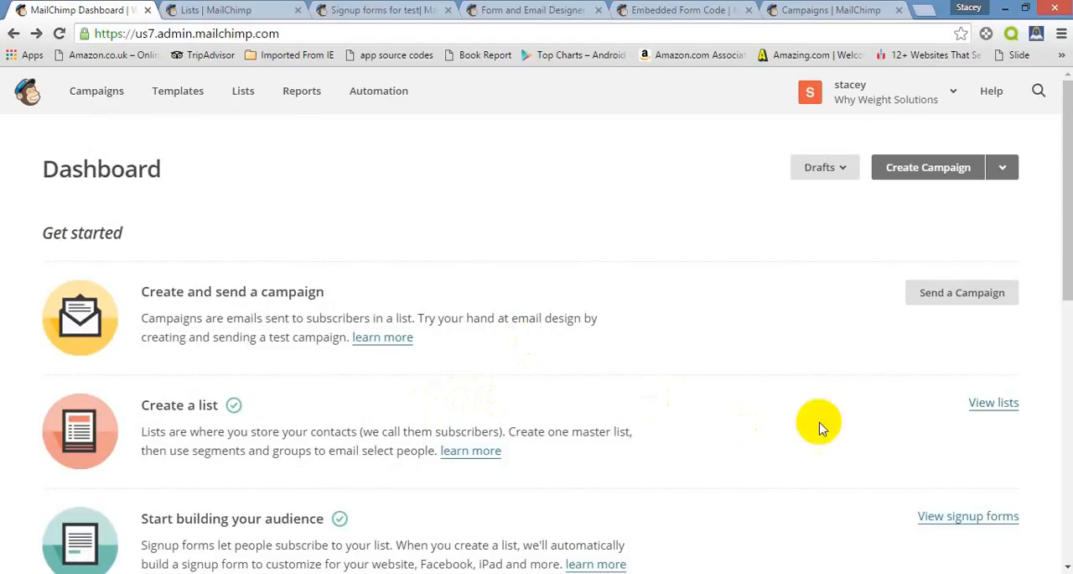
left_click(993, 404)
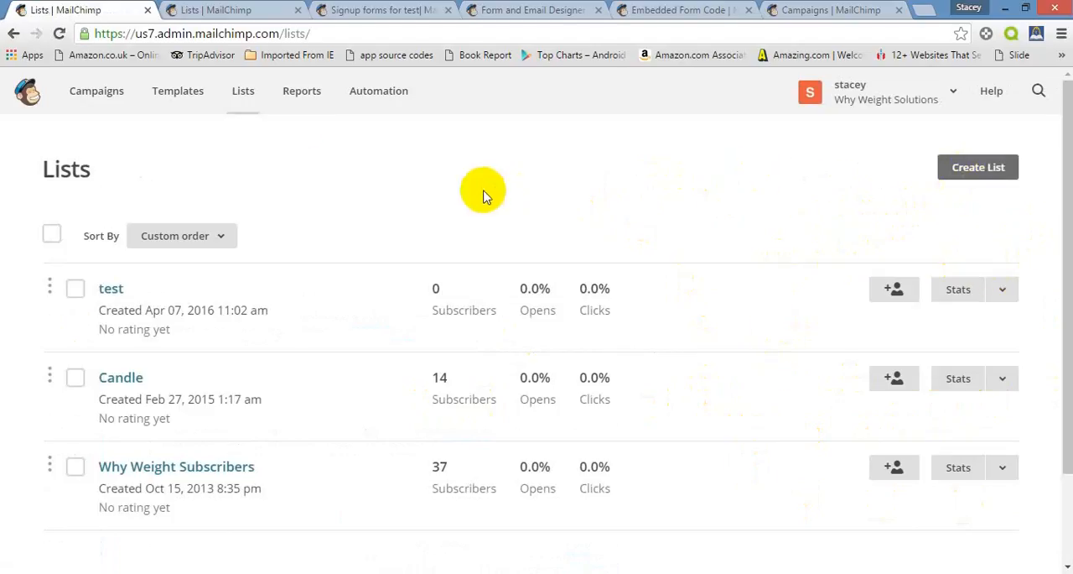
Switch to the prefilled Create List form and review its list name, sender, signup reminder, company, address and phone details
left_click(232, 12)
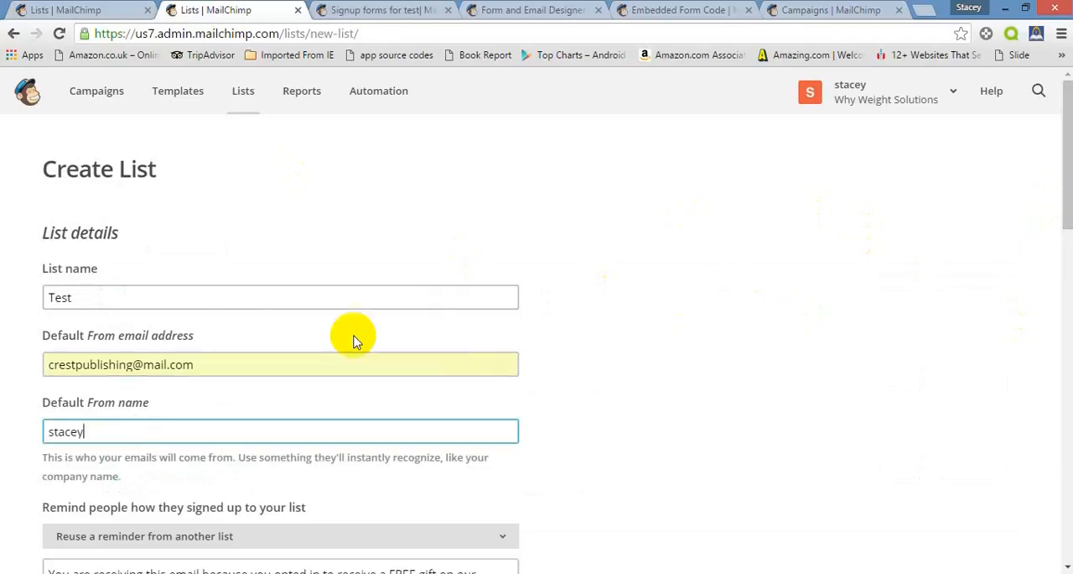
left_click(96, 295)
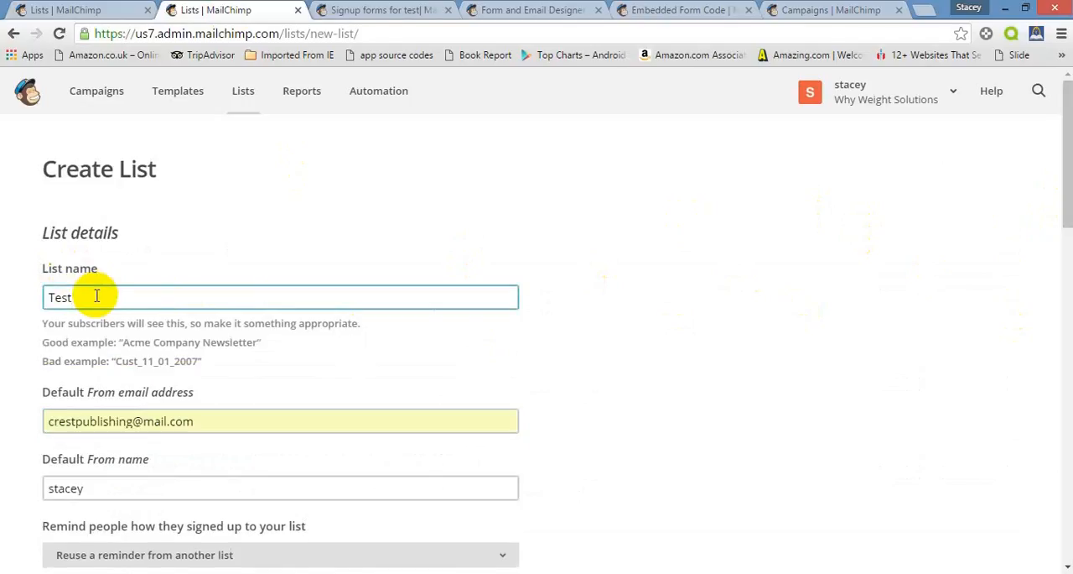
left_click(226, 214)
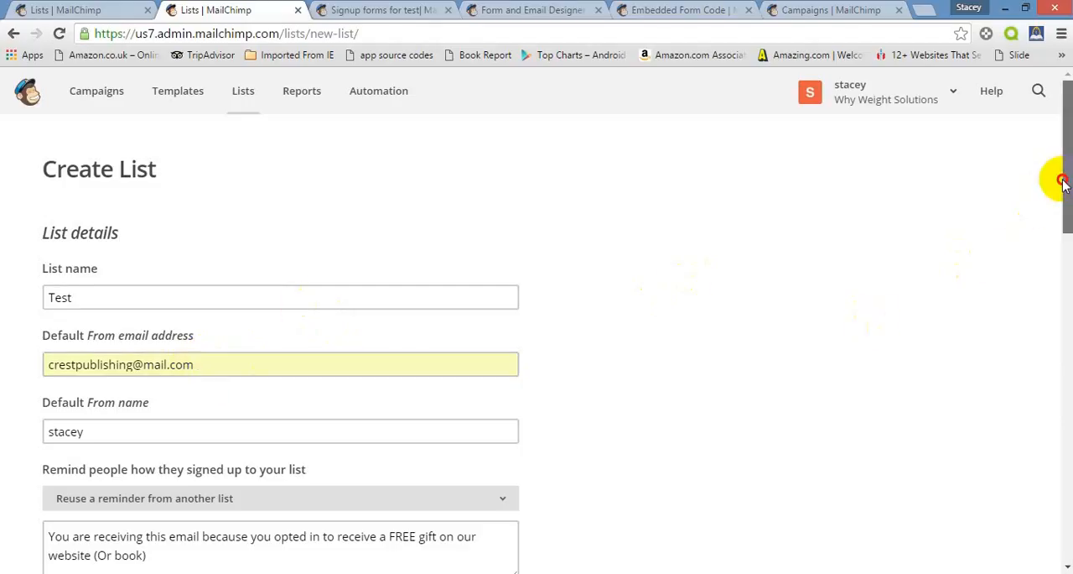
scroll(1059, 189, "down", 1)
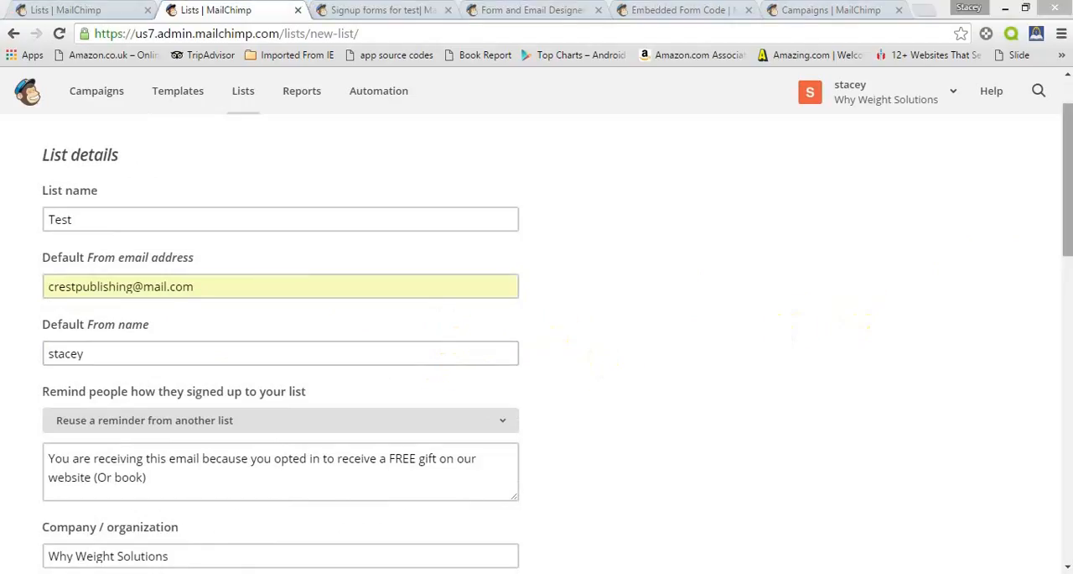
left_click_drag(1061, 192, 1061, 224)
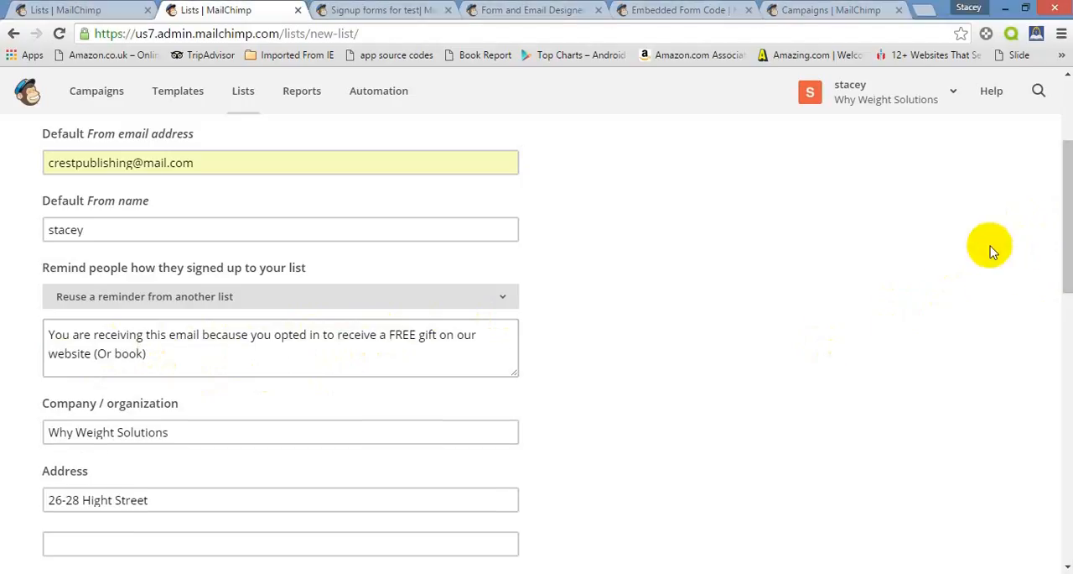
scroll(992, 251, "down", 3)
scroll(992, 251, "down", 4)
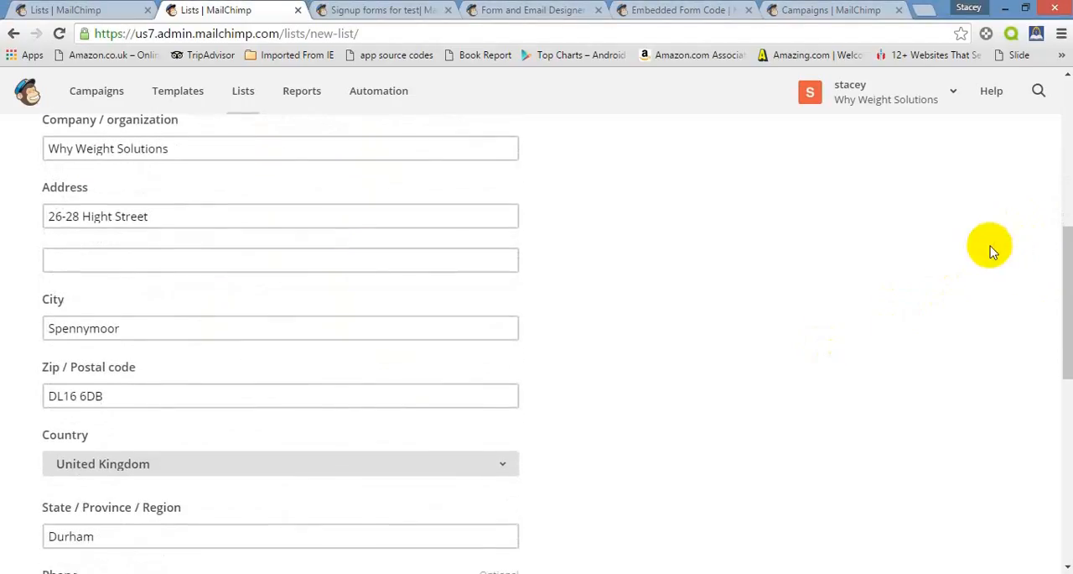
scroll(992, 251, "down", 3)
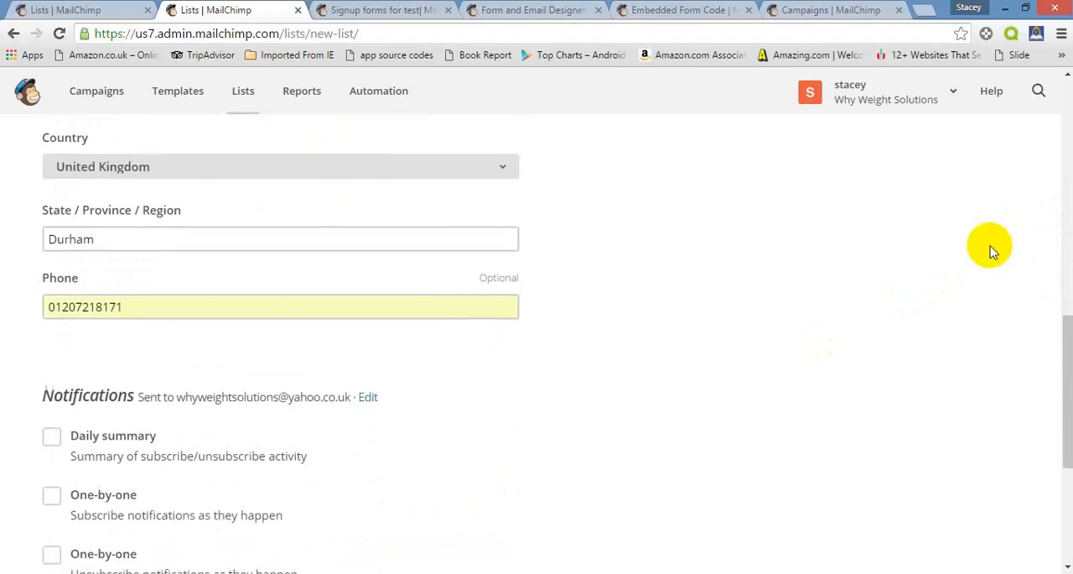
Enable daily summary notifications of subscribe/unsubscribe activity and save the new Test list
scroll(990, 249, "down", 1)
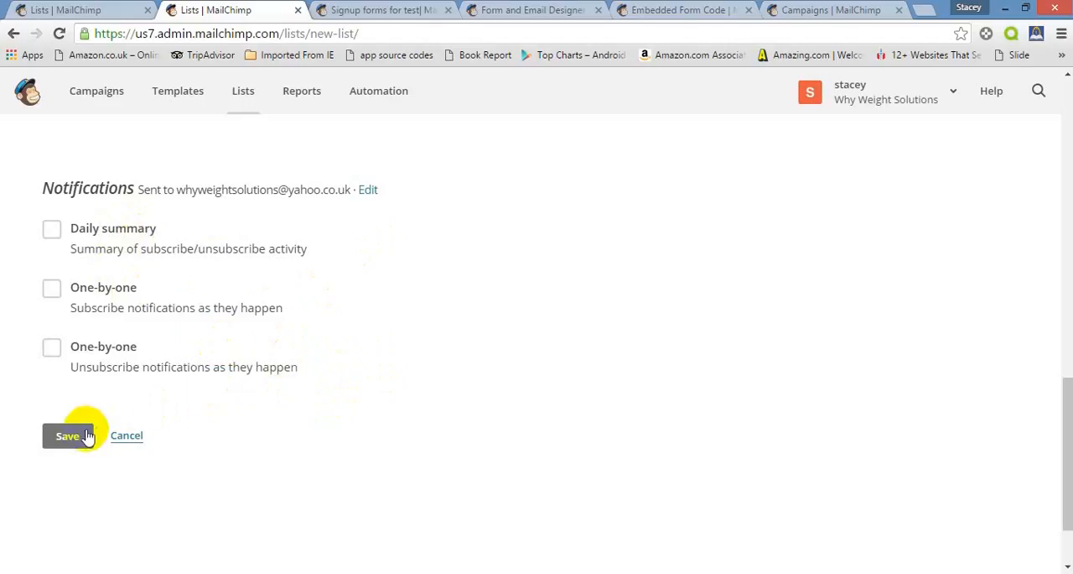
left_click(52, 228)
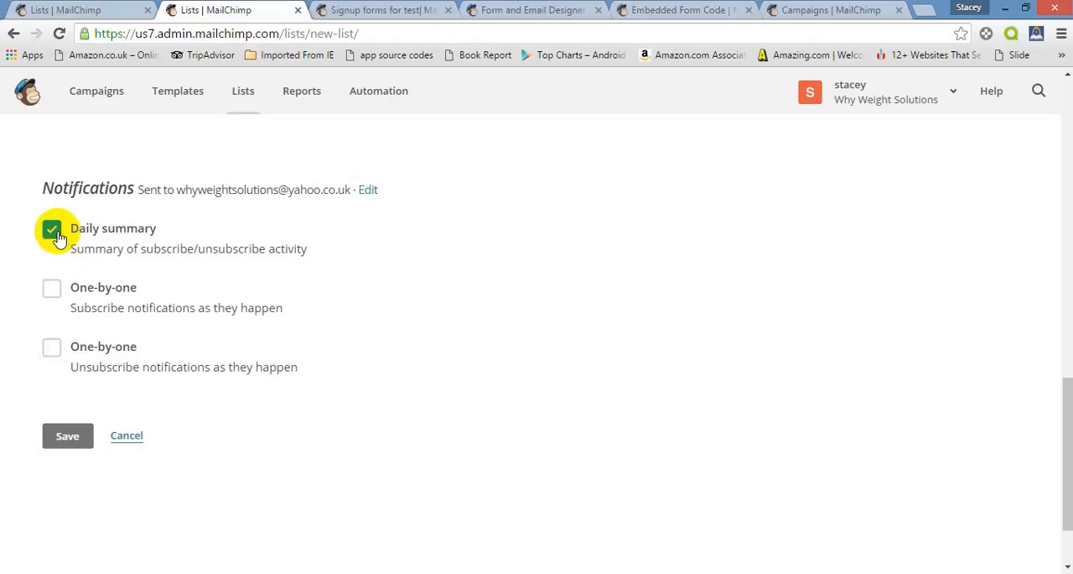
left_click(58, 439)
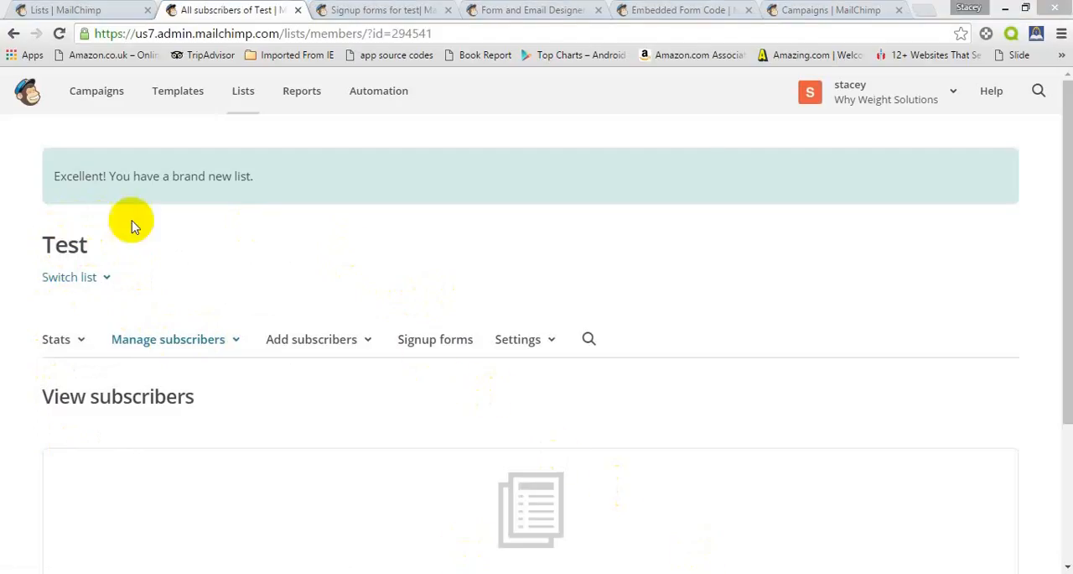
Return to the dashboard, view the signup forms for the Test list and open the general forms designer
left_click(28, 94)
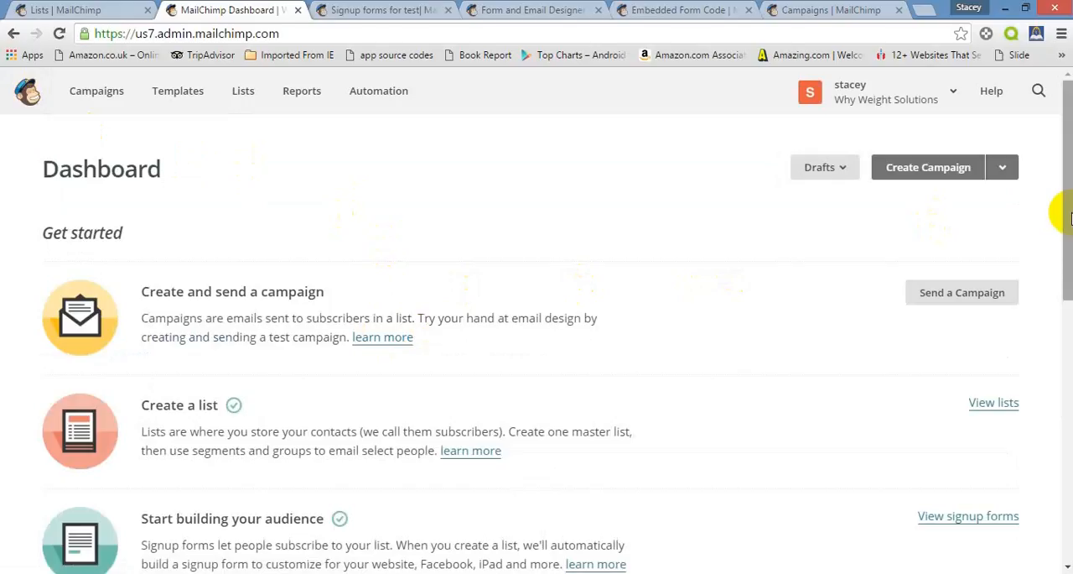
scroll(1065, 214, "down", 2)
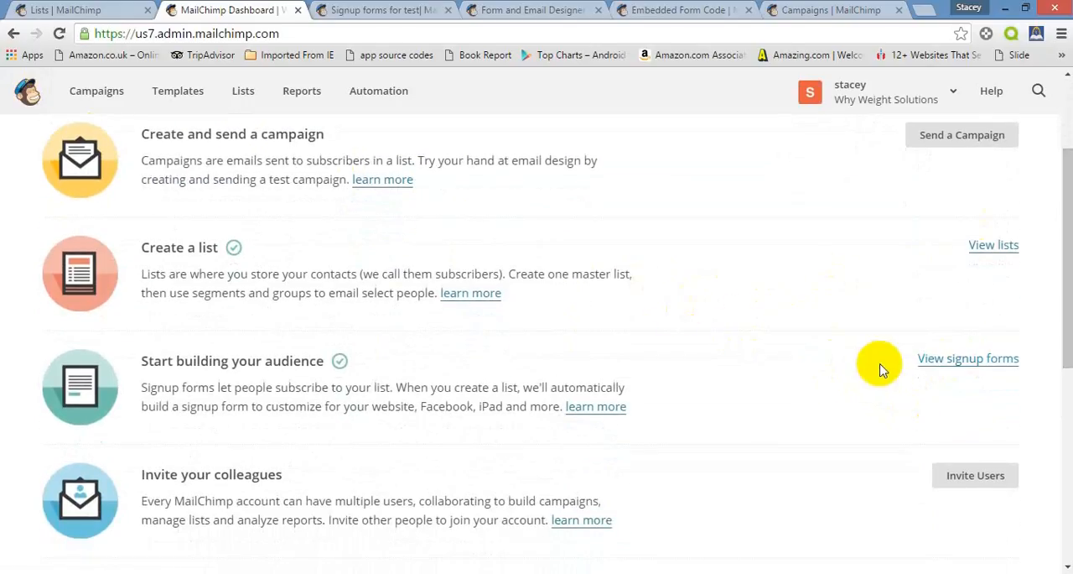
left_click(925, 363)
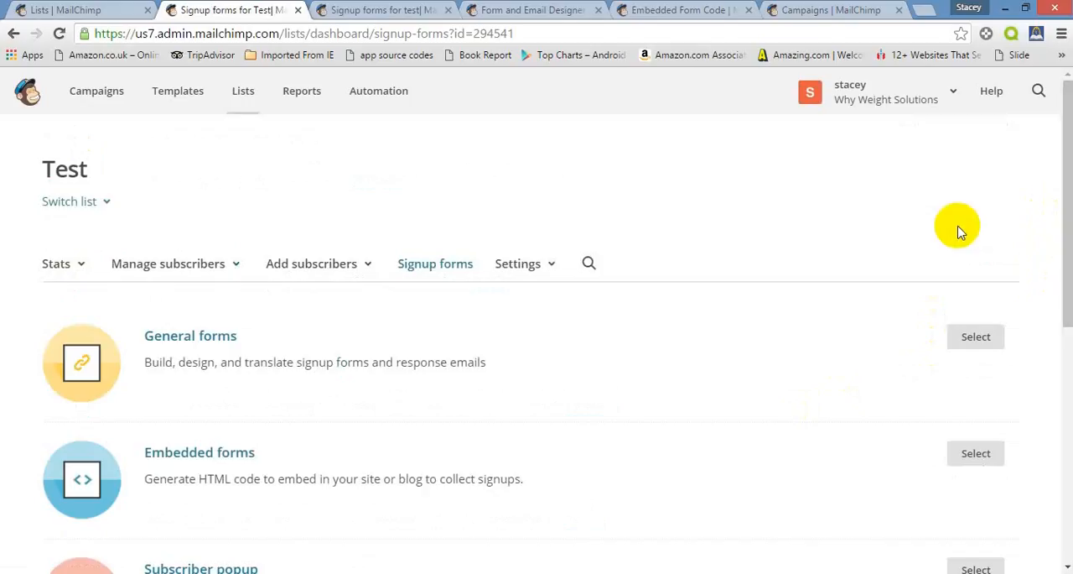
scroll(961, 232, "down", 1)
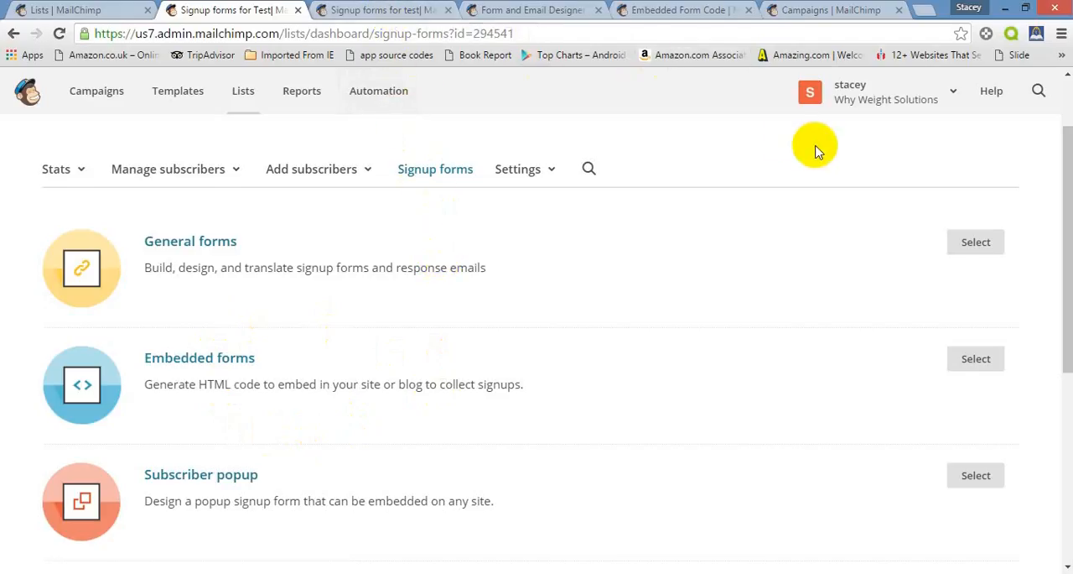
left_click(976, 249)
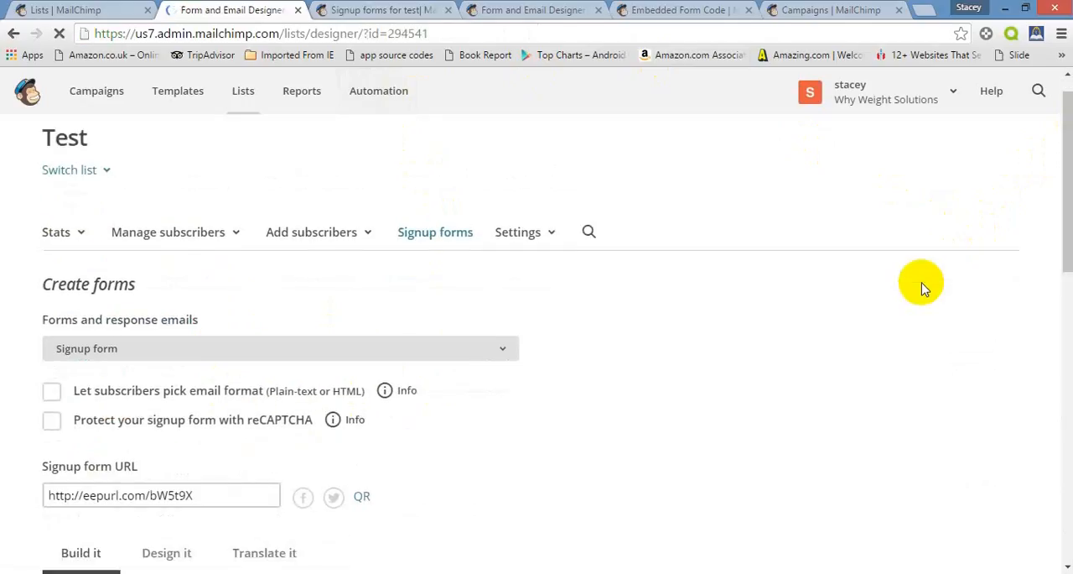
Let subscribers pick the email format on the signup form and copy the signup form URL
scroll(575, 350, "down", 1)
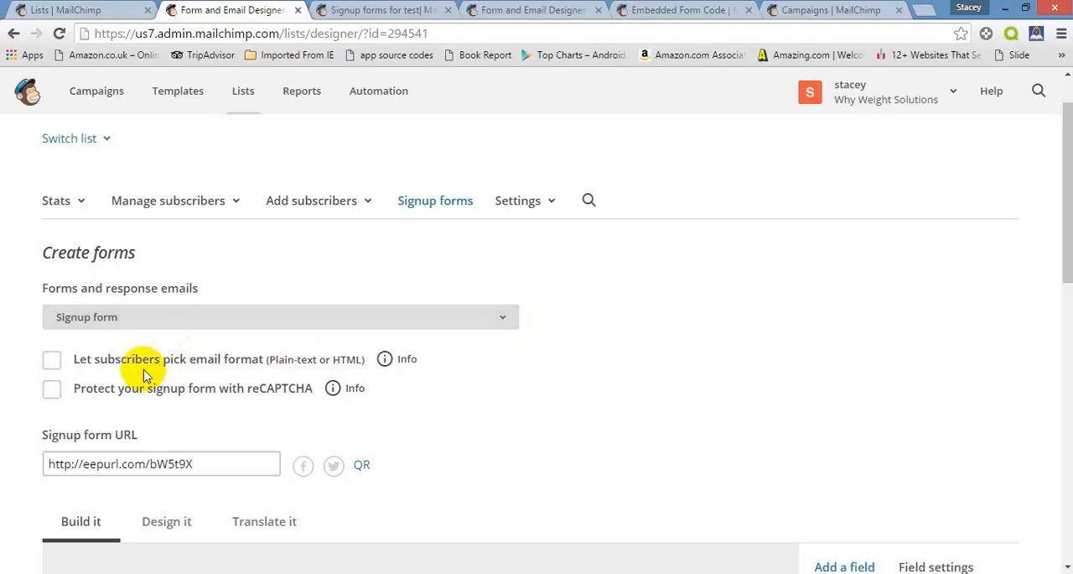
left_click(52, 362)
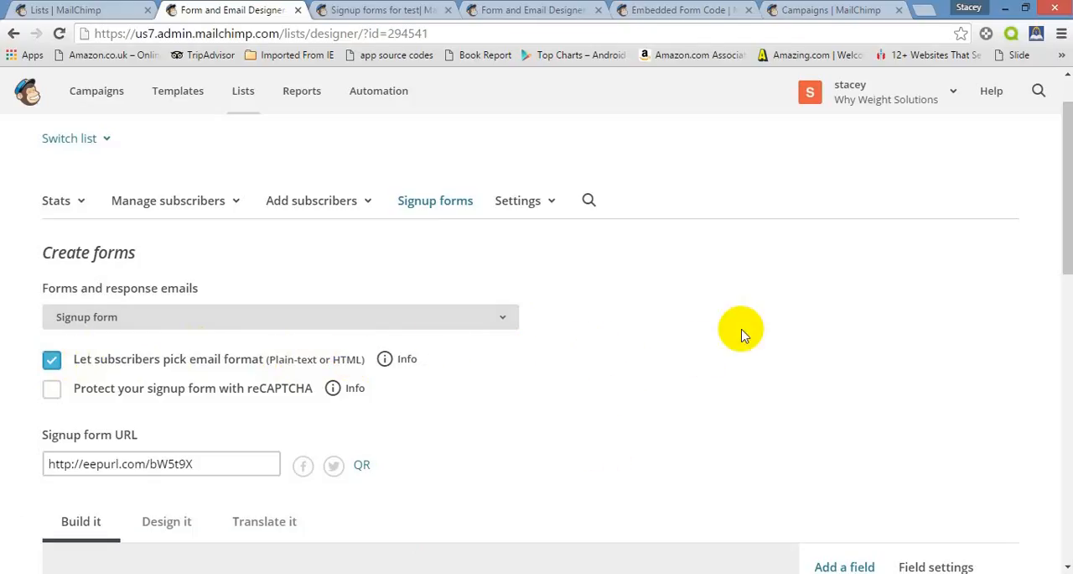
scroll(742, 336, "down", 1)
scroll(742, 335, "down", 4)
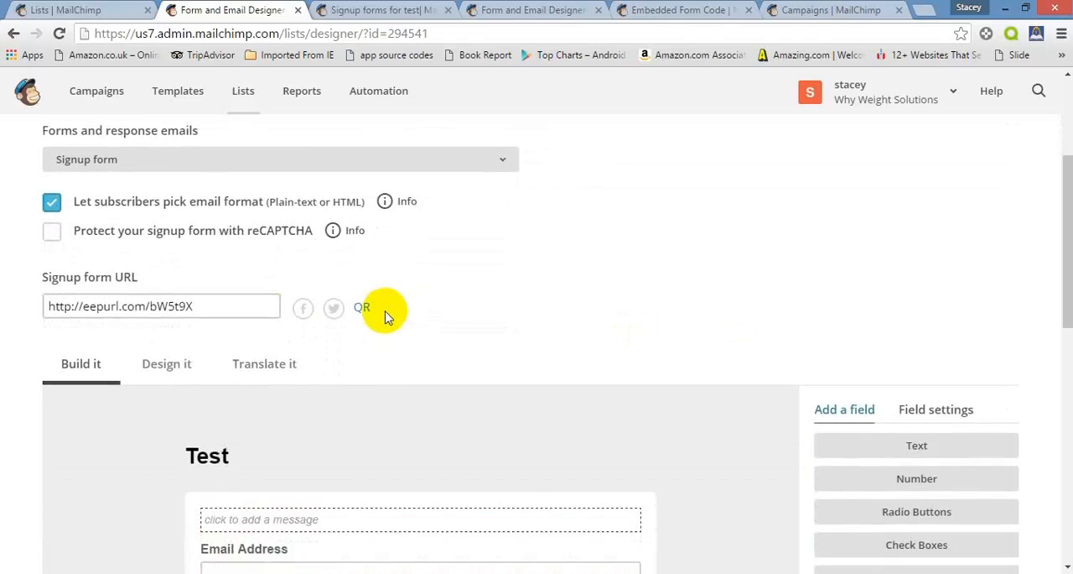
left_click(264, 305)
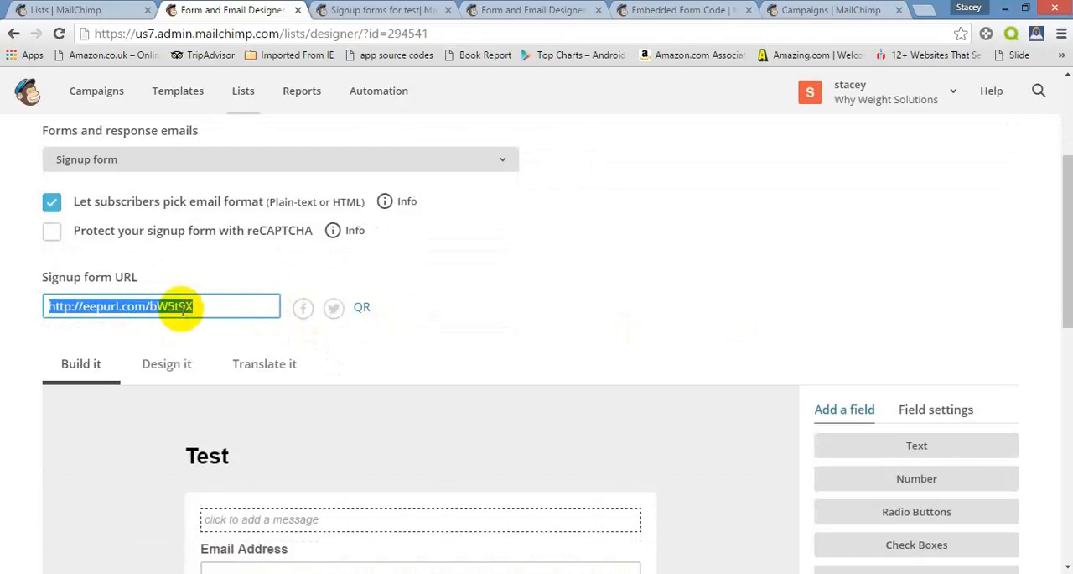
right_click(271, 307)
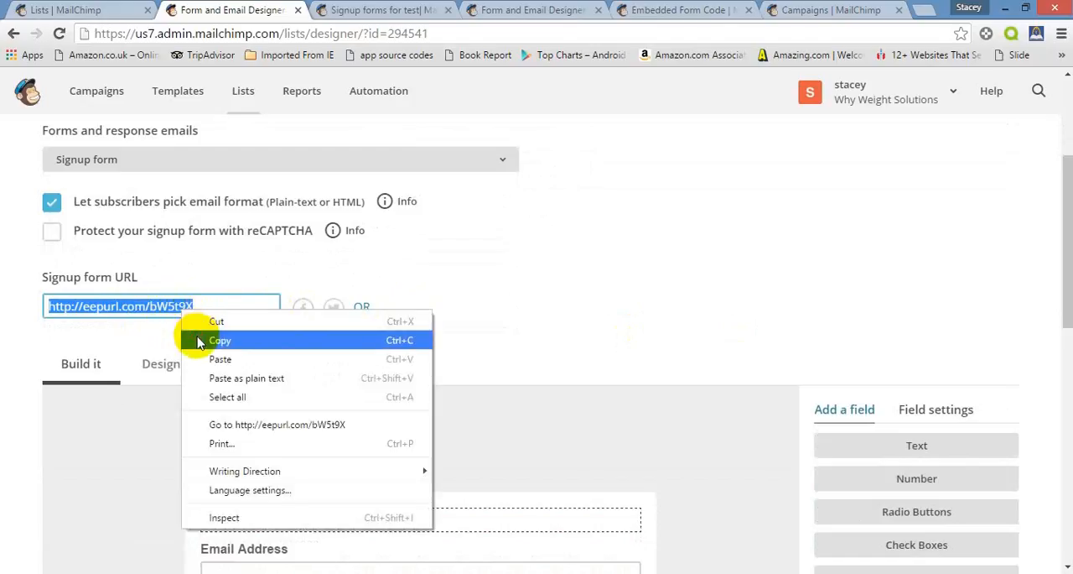
left_click(293, 338)
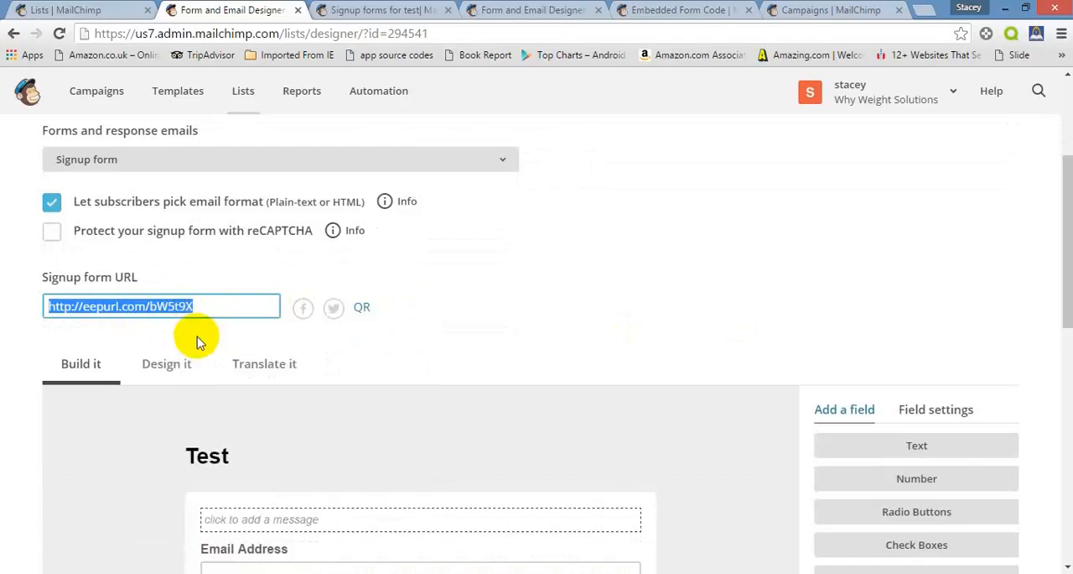
left_click(656, 277)
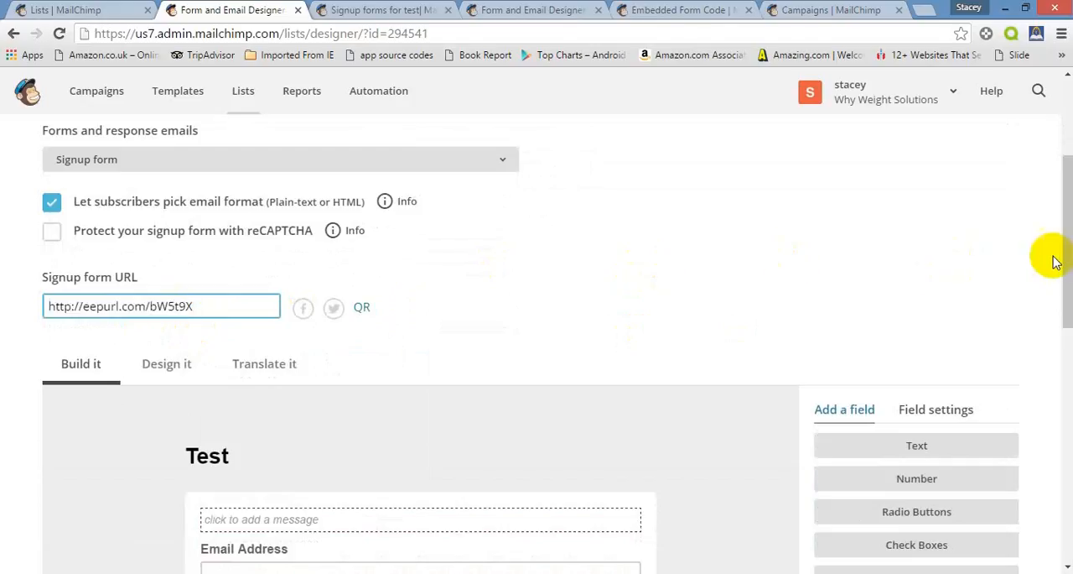
Add the message "Sign up here to receive your FREE Ebook on weight loss." above the signup form's email field and save it
left_click_drag(1054, 256, 1059, 378)
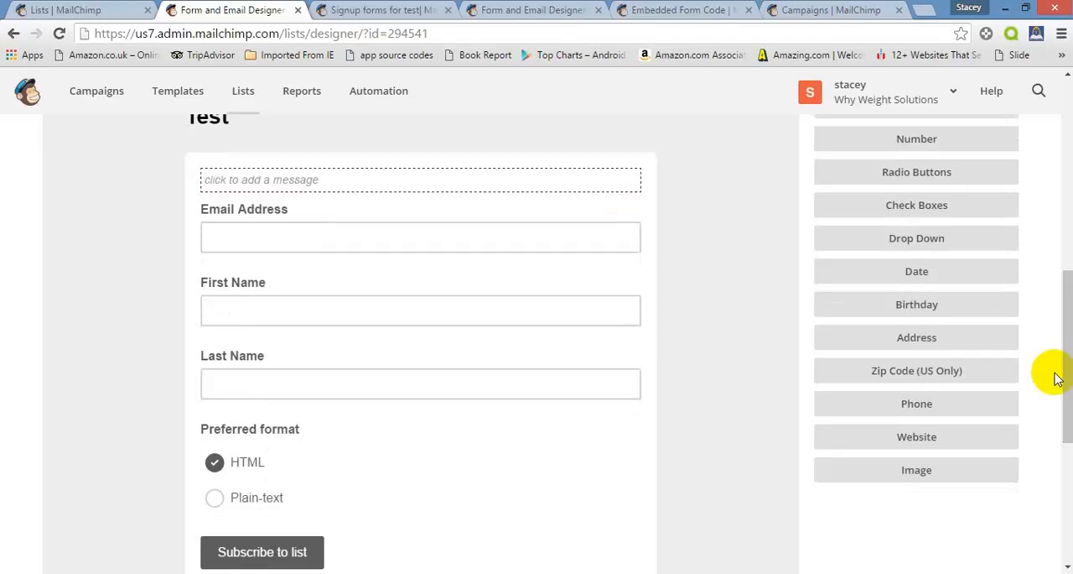
mouse_move(444, 178)
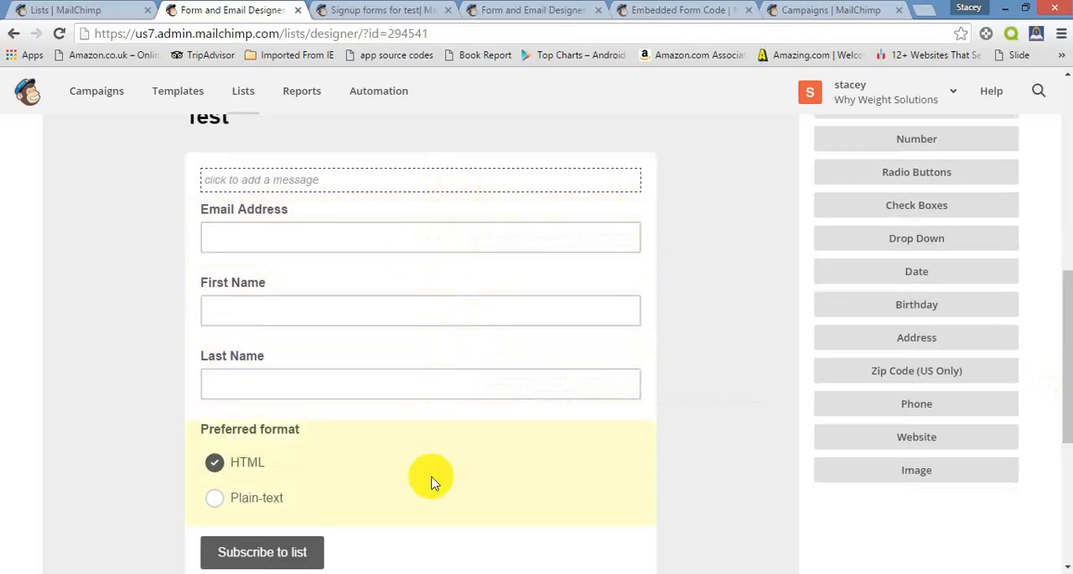
left_click(403, 189)
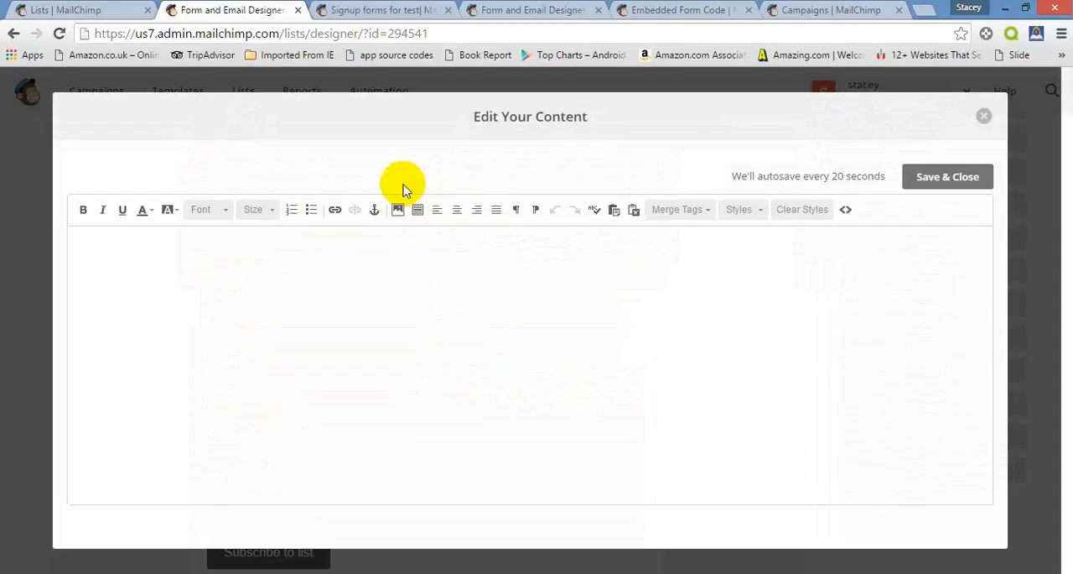
left_click(391, 253)
type("Sign up here to")
key("BackSpace")
key("BackSpace")
key("BackSpace")
key("BackSpace")
key("BackSpace")
type("re to receive ")
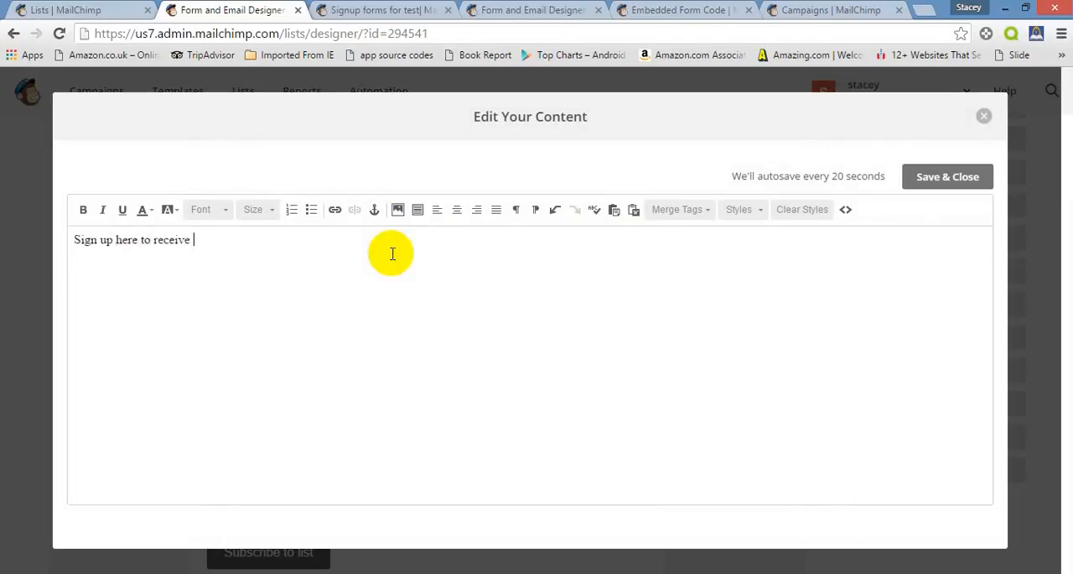
type("your FREE Ebook on weig")
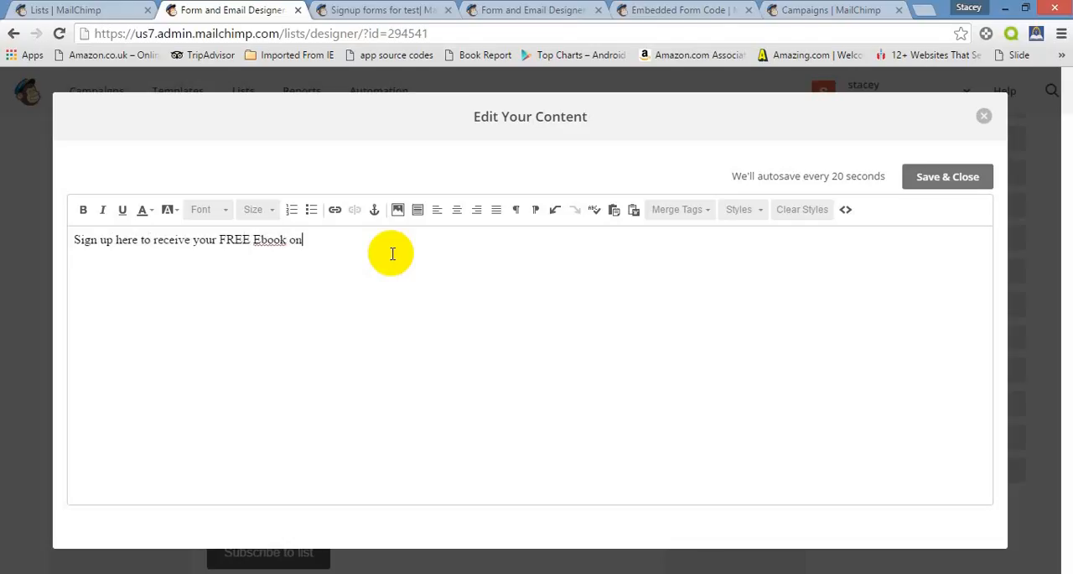
type("ht klos")
key("BackSpace")
key("BackSpace")
key("BackSpace")
type("o")
key("BackSpace")
key("BackSpace")
type("loss.")
left_click(949, 174)
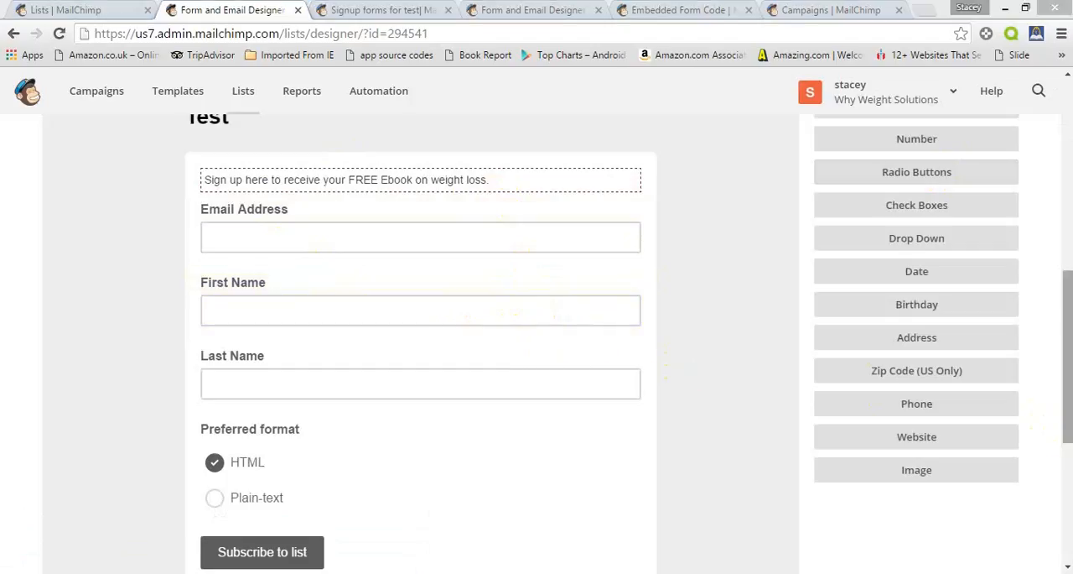
Open the copied signup form URL in a new browser tab to view the live form
left_click_drag(1069, 429, 1044, 88)
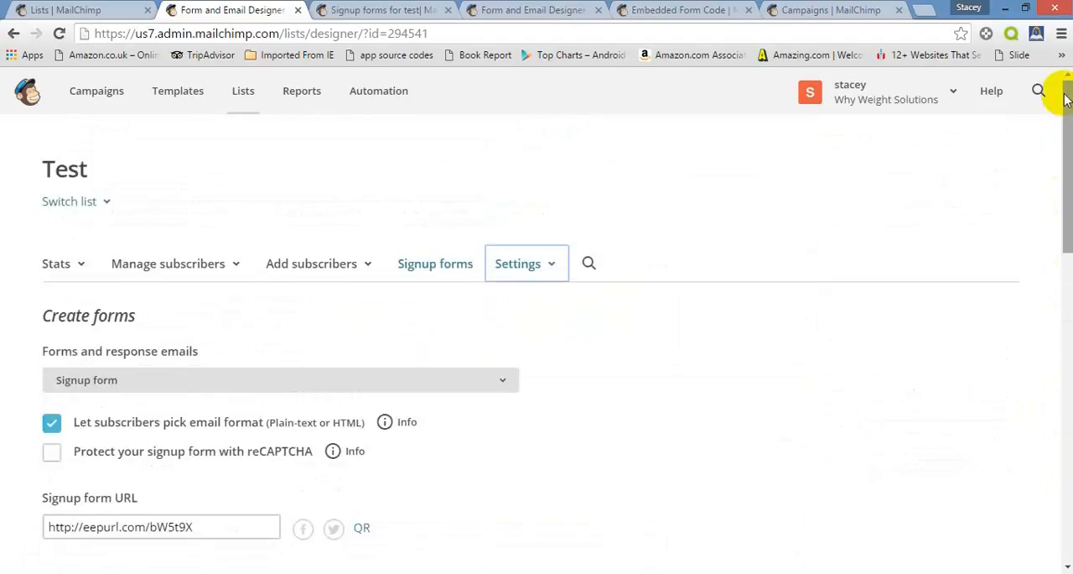
left_click(924, 9)
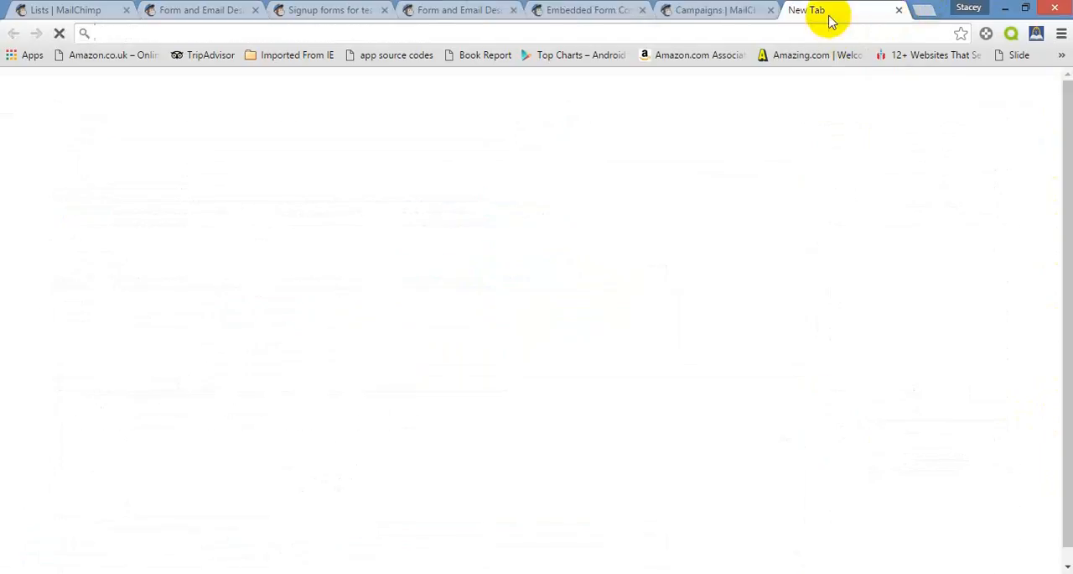
right_click(825, 34)
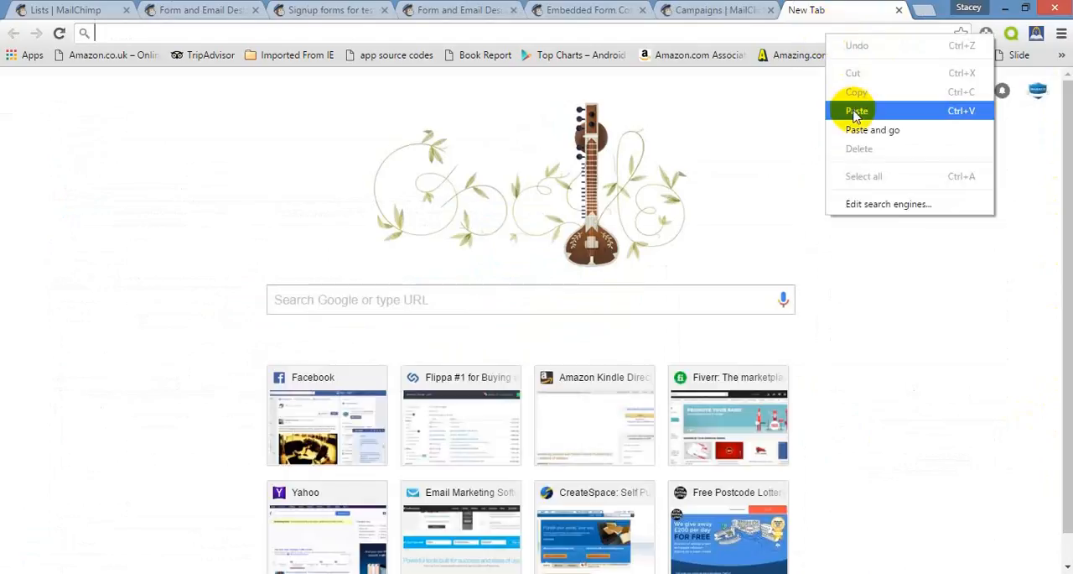
left_click(855, 130)
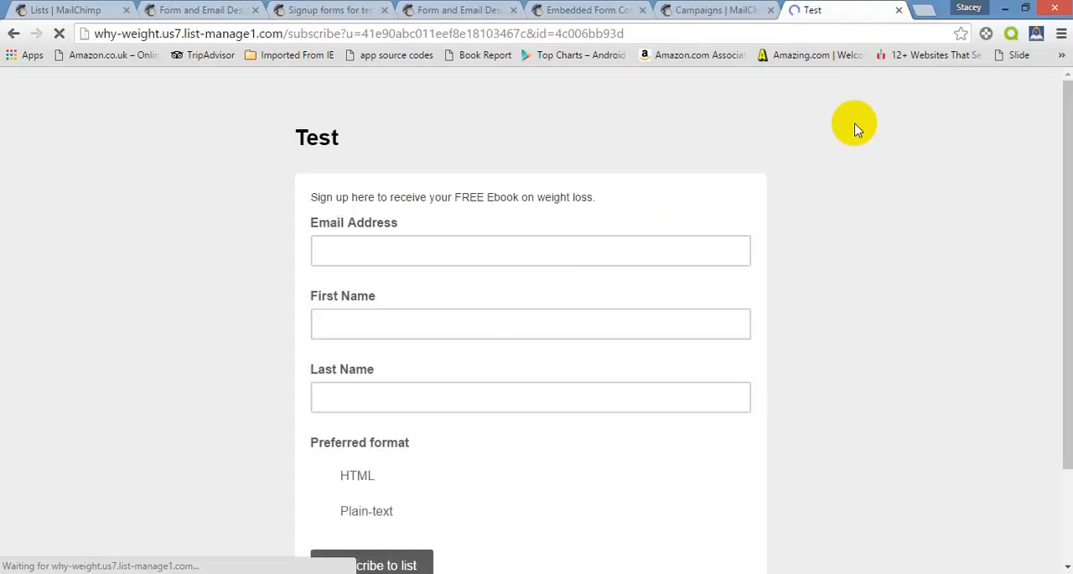
Look over the live signup form, and close its browser tab along with the Campaigns tab
mouse_move(1064, 239)
left_mouse_down()
mouse_move(1061, 327)
mouse_move(1058, 245)
left_mouse_up()
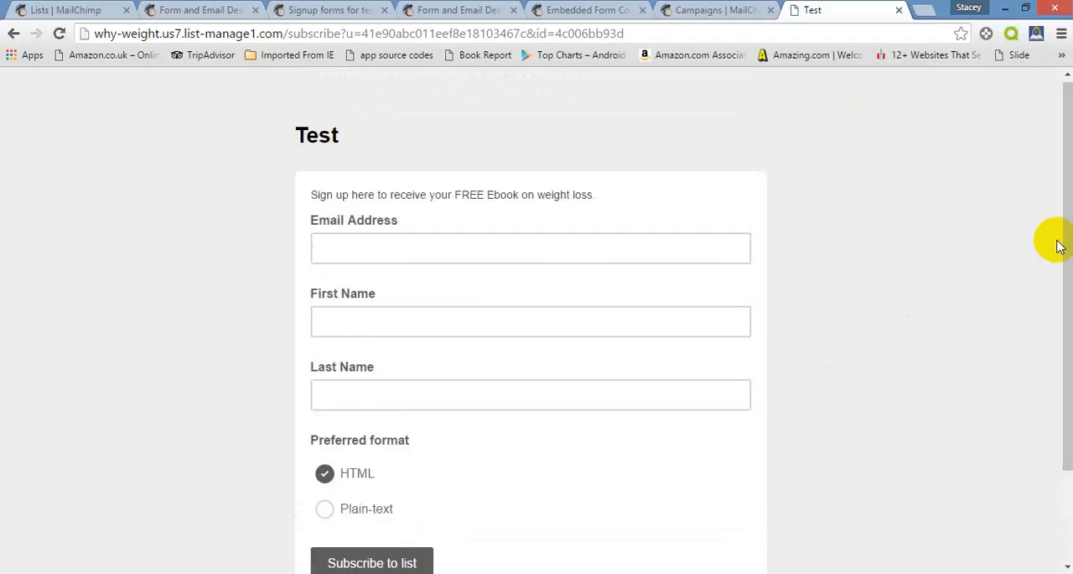
left_click(899, 11)
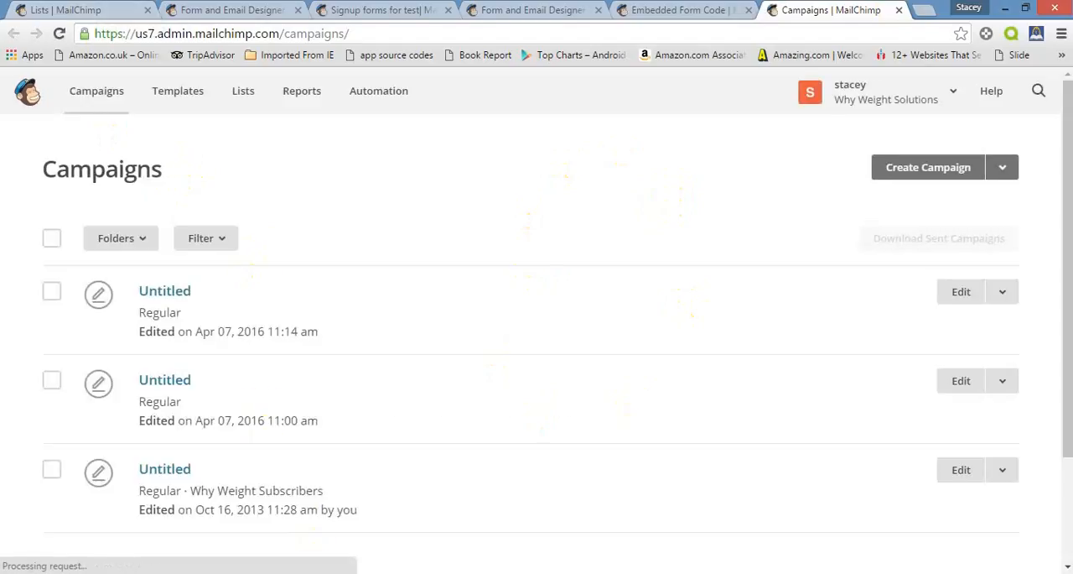
key("ctrl+w")
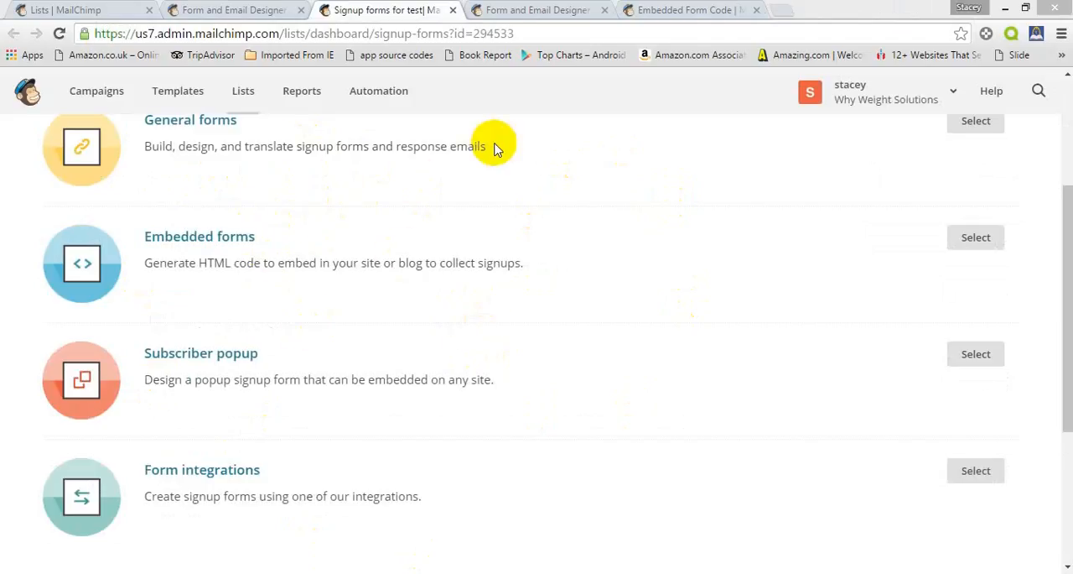
Examine the embed code of the Classic embedded signup form for the Test list
left_click(689, 9)
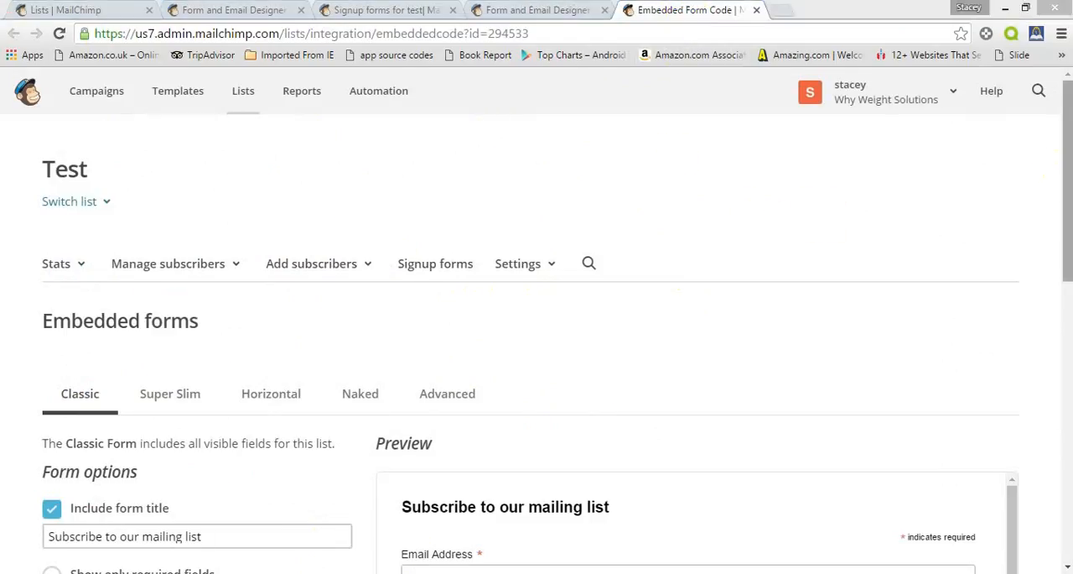
left_click(959, 199)
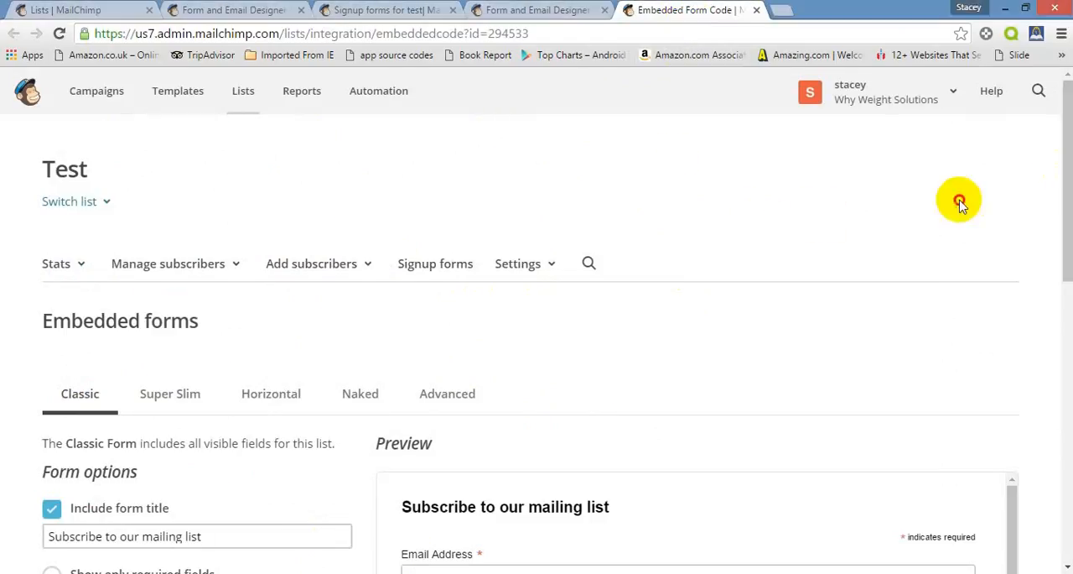
scroll(958, 199, "down", 10)
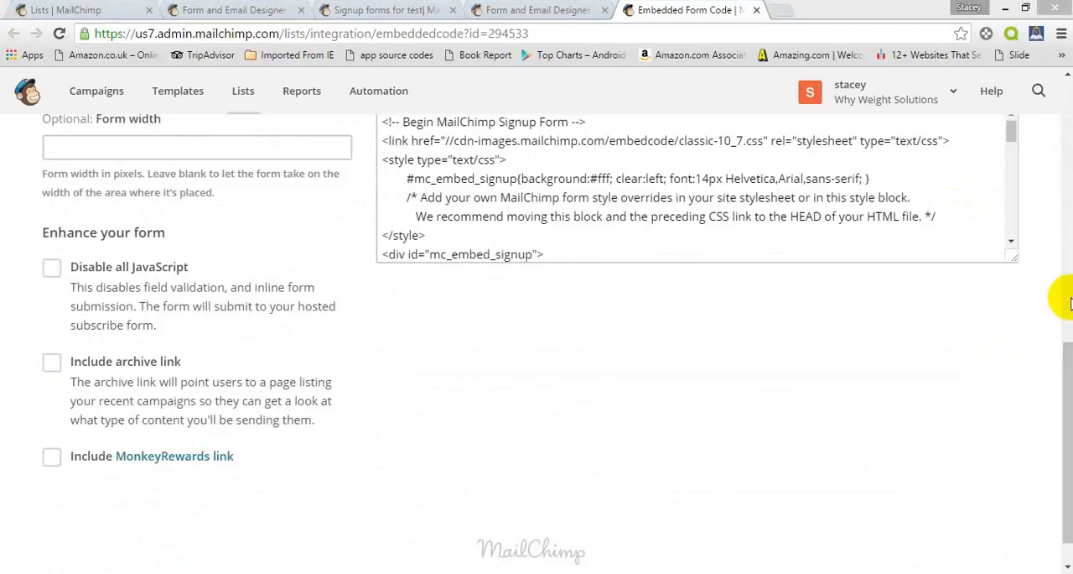
left_click(889, 222)
left_click(889, 224)
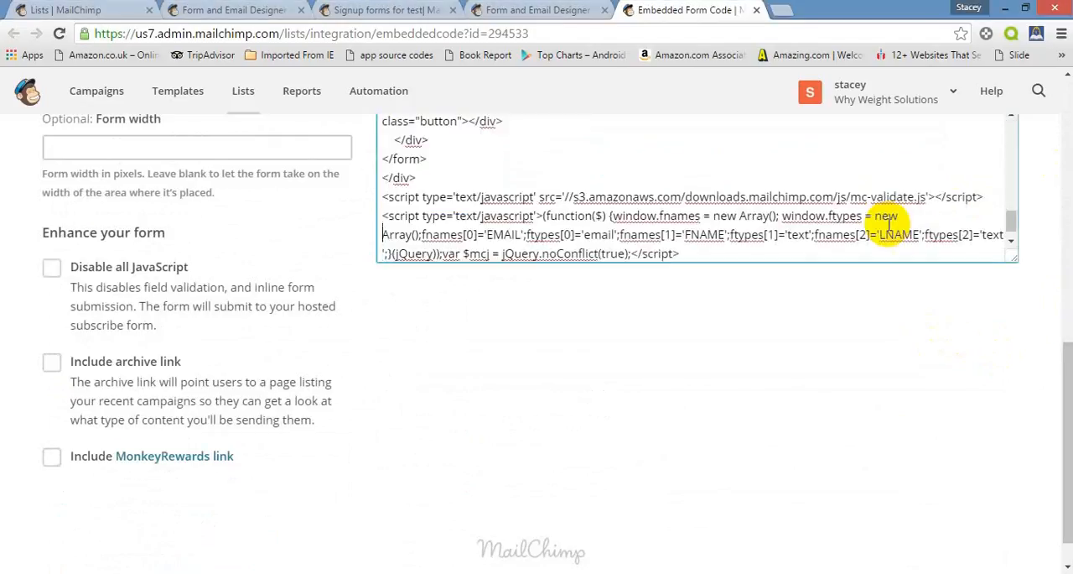
key("Up")
key("Up")
key("Up")
key("Up")
key("Up")
key("Up")
key("Up")
key("Up")
key("Up")
key("Up")
key("Up")
key("Up")
key("Up")
key("Up")
key("Up")
key("Up")
key("Up")
key("Up")
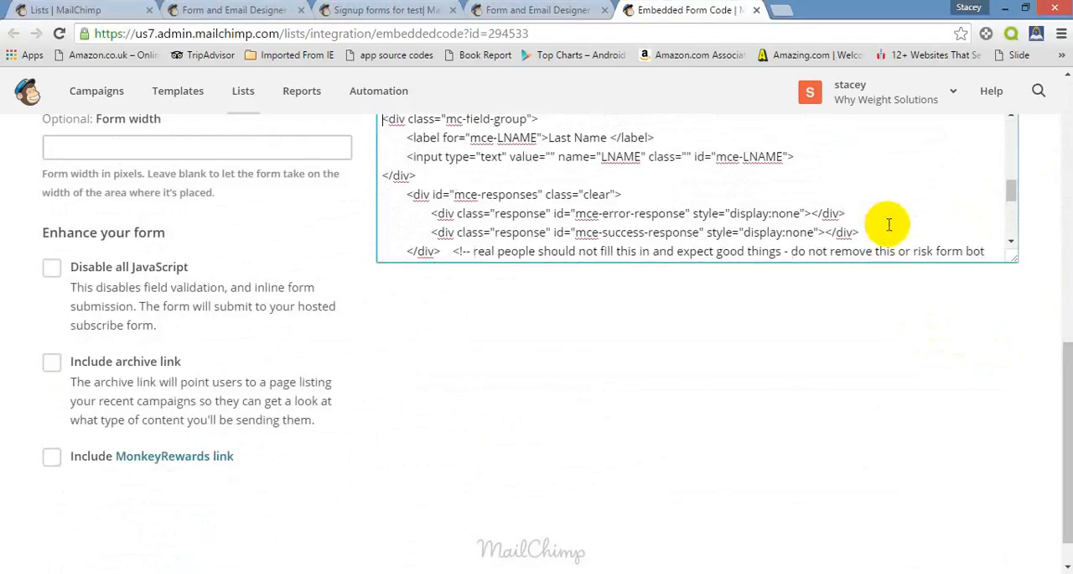
key("Up")
key("Up")
key("Up")
key("Up")
key("Up")
key("Up")
key("Up")
key("Up")
key("Up")
key("Up")
key("Up")
key("Up")
key("Up")
key("Up")
key("Up")
key("Up")
key("Up")
key("Up")
key("Up")
key("Up")
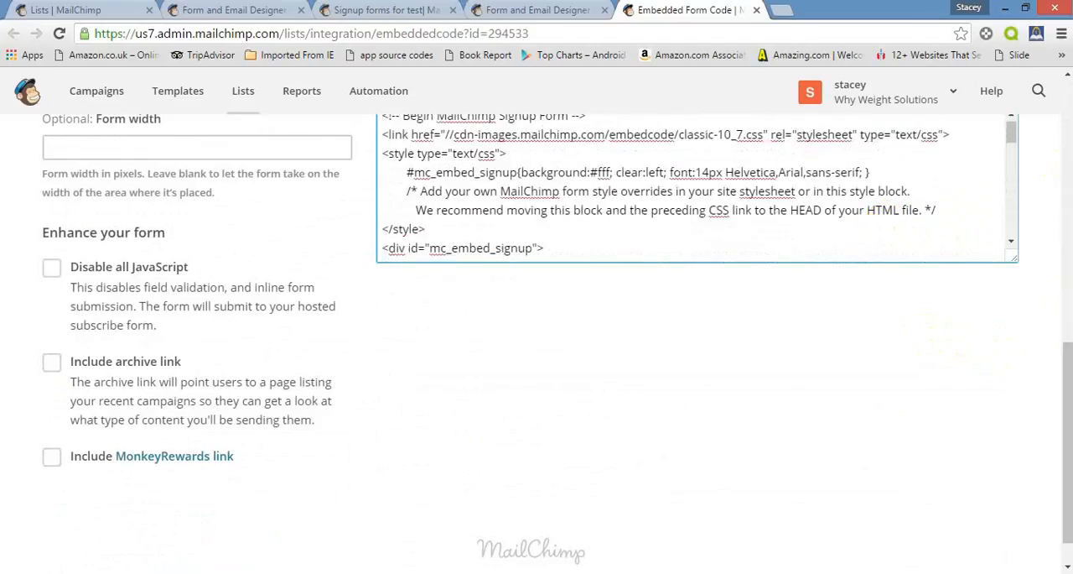
scroll(1044, 394, "up", 2)
scroll(1044, 395, "up", 1)
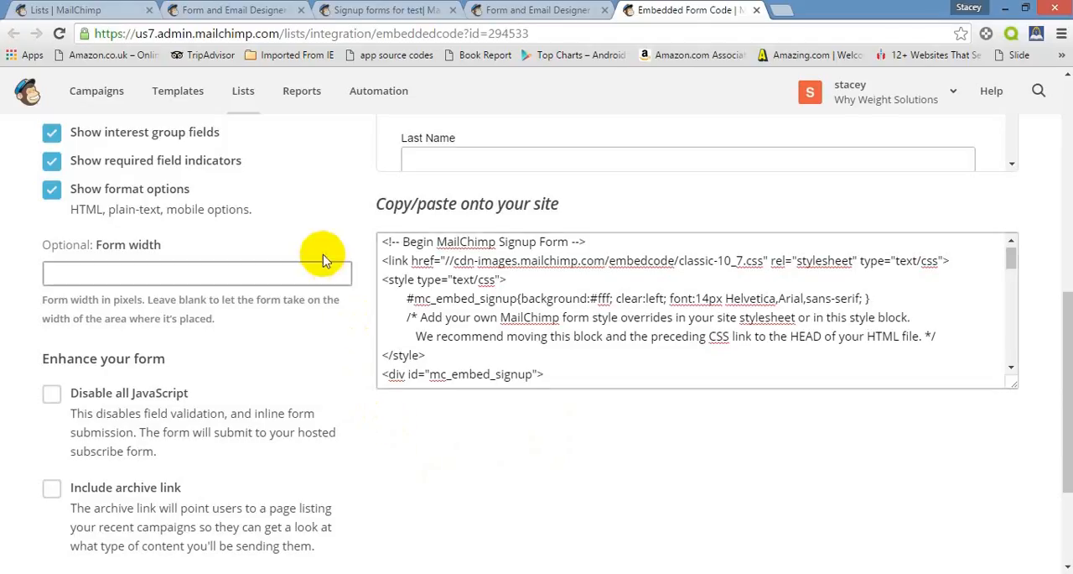
Leave the embedded form for the dashboard, view the Automation page and return to the dashboard
left_click(92, 15)
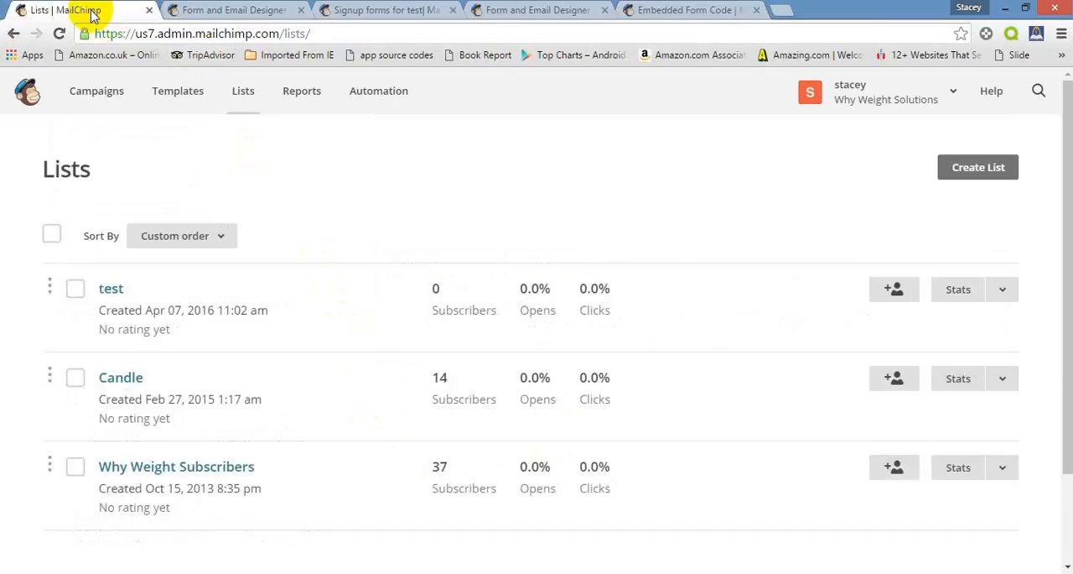
left_click(25, 90)
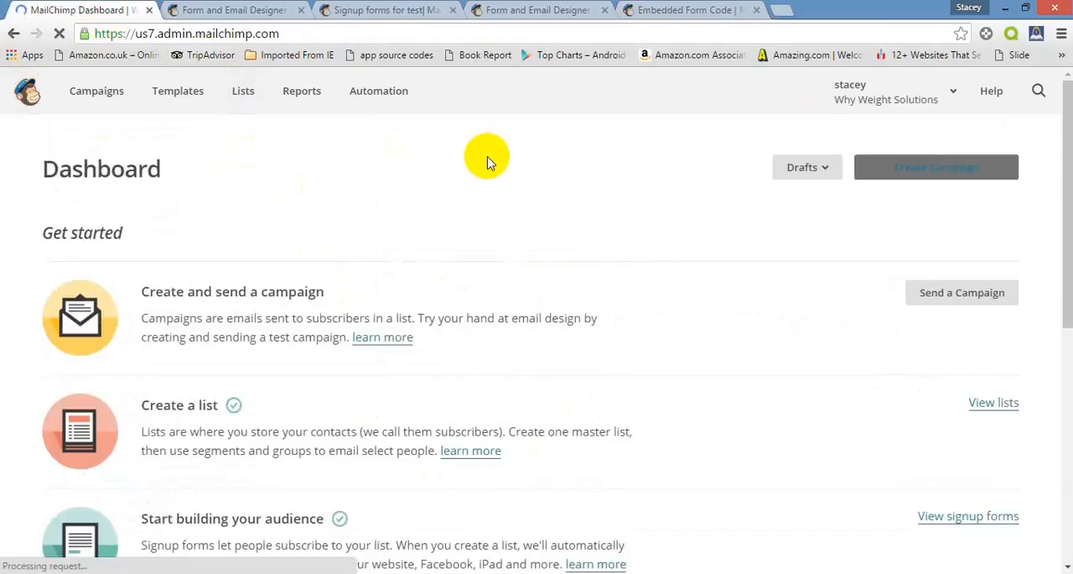
left_click(390, 97)
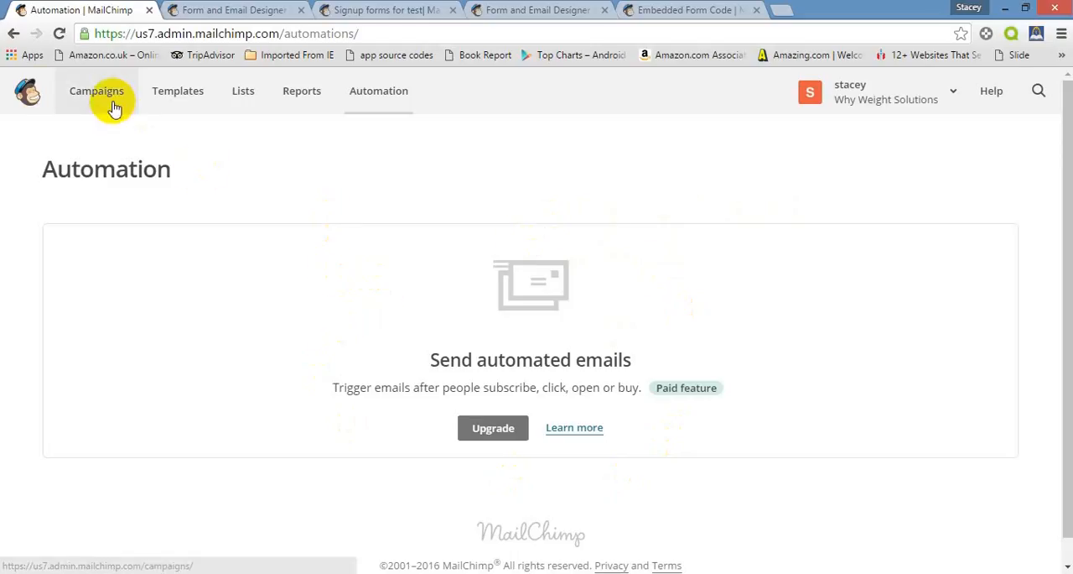
left_click(28, 90)
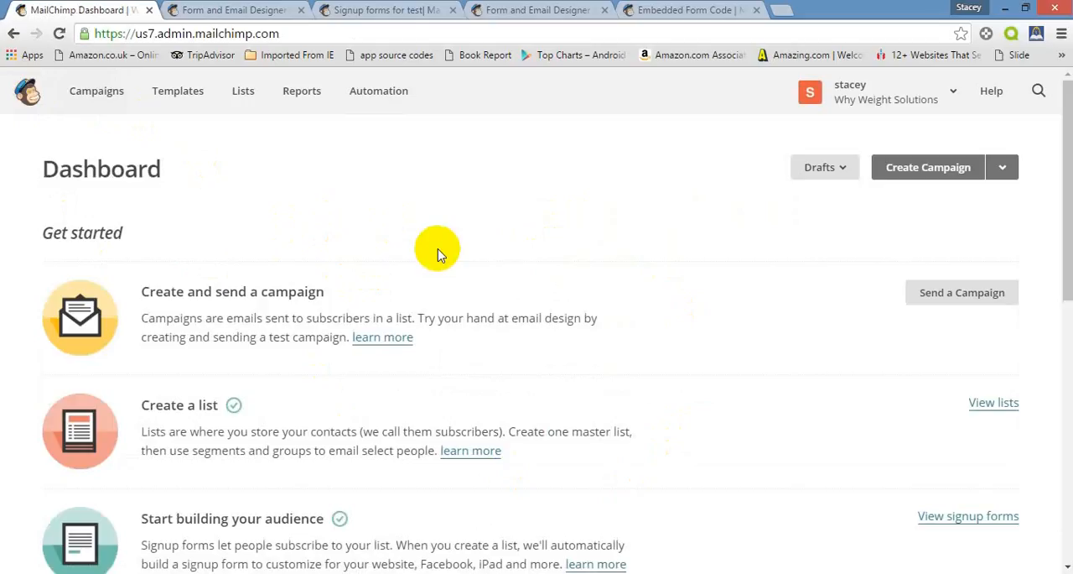
Create a regular campaign addressed to the entire Test list and proceed to its setup
left_click(938, 297)
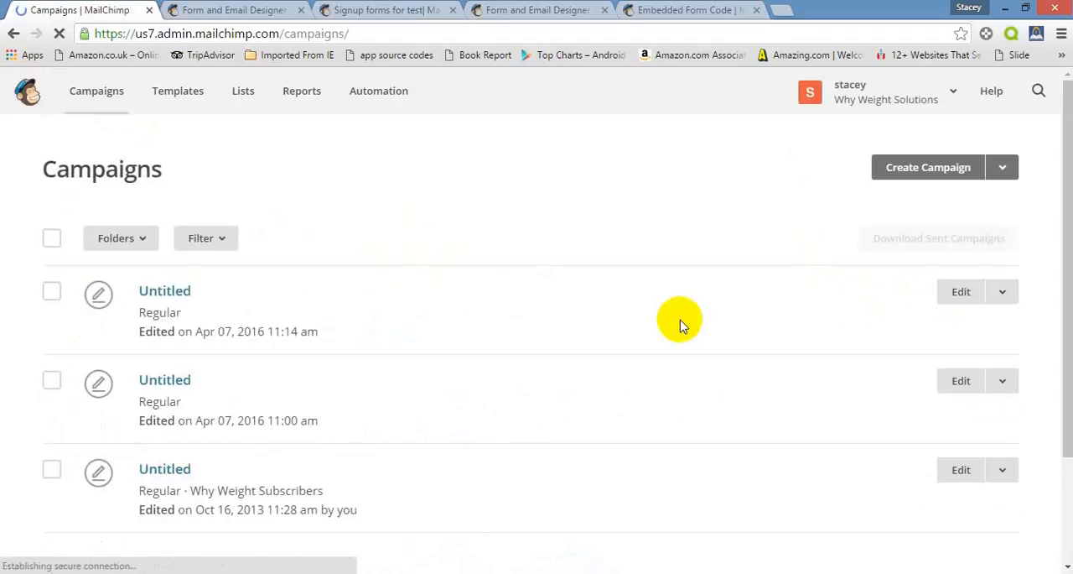
left_click(918, 168)
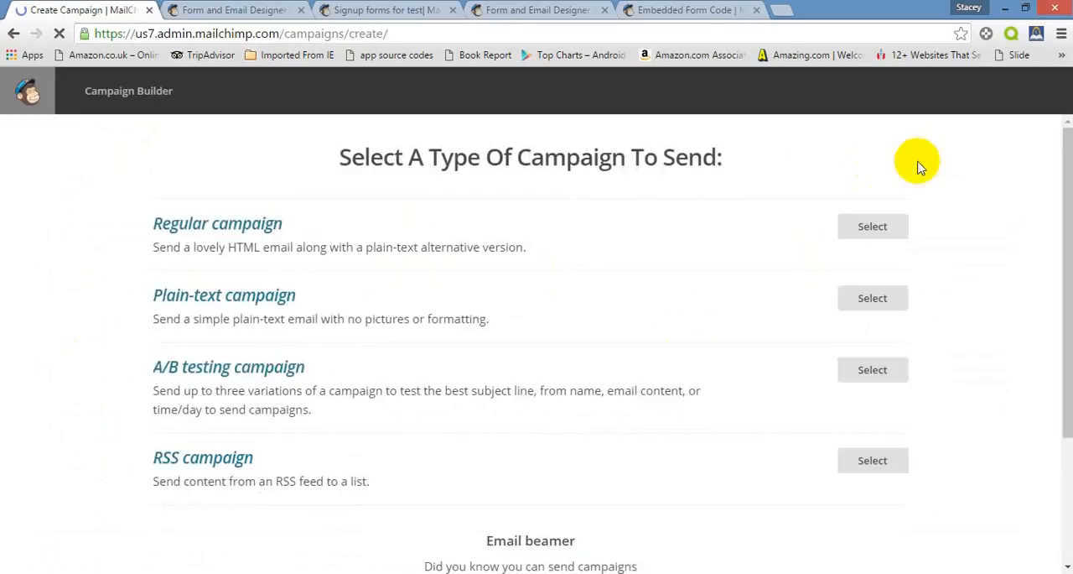
left_click(872, 228)
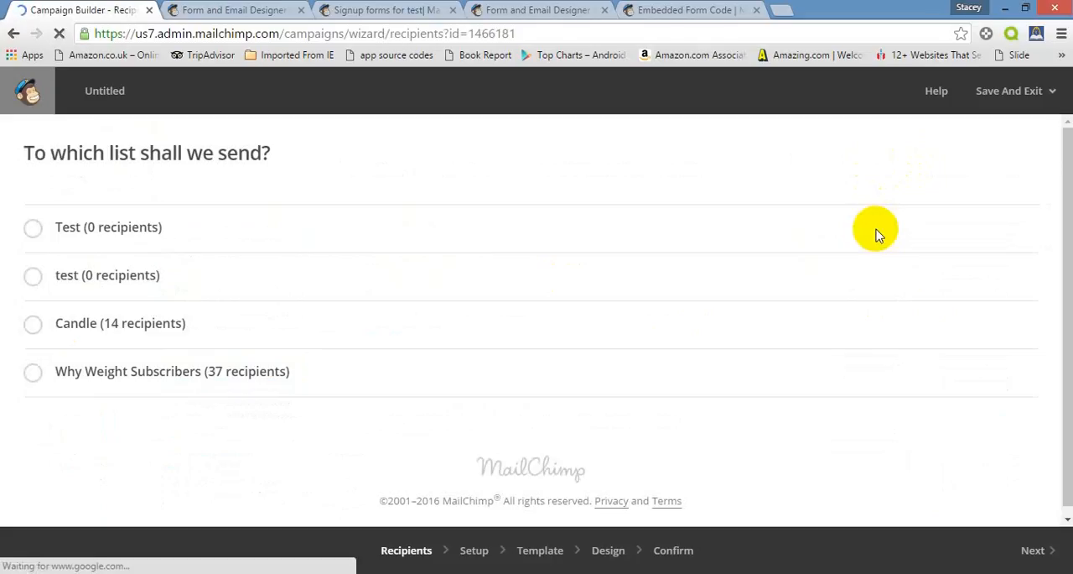
left_click(34, 235)
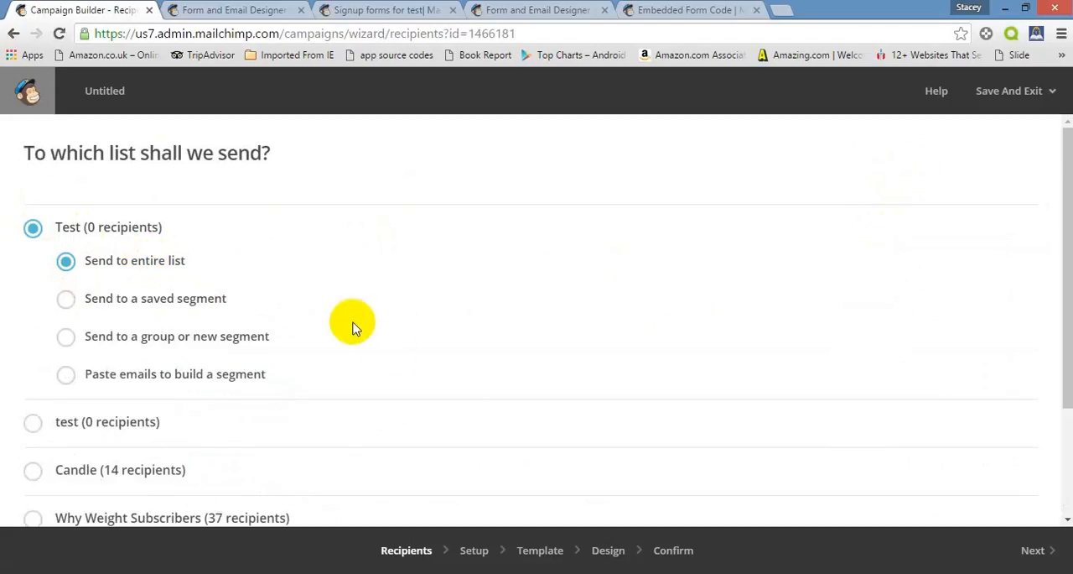
left_click(1036, 549)
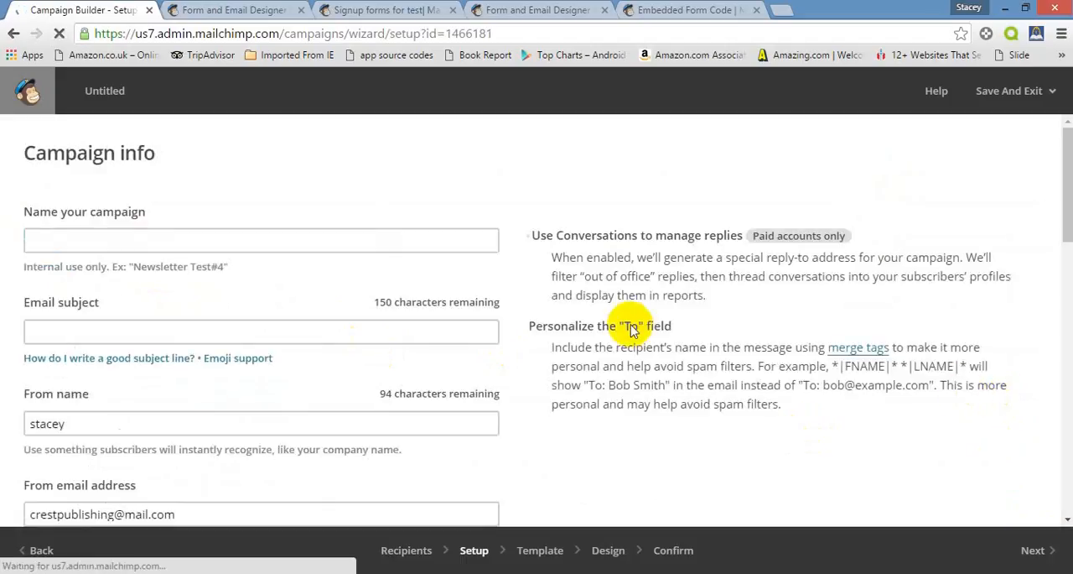
Name the campaign "test" and set its email subject to "Hello"
left_click(444, 245)
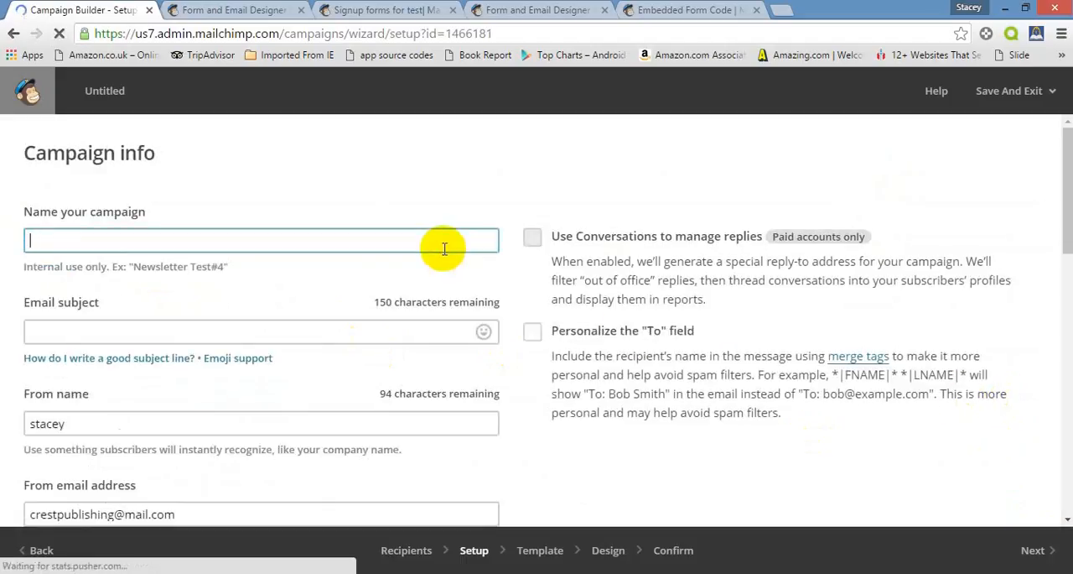
type("testy")
key("BackSpace")
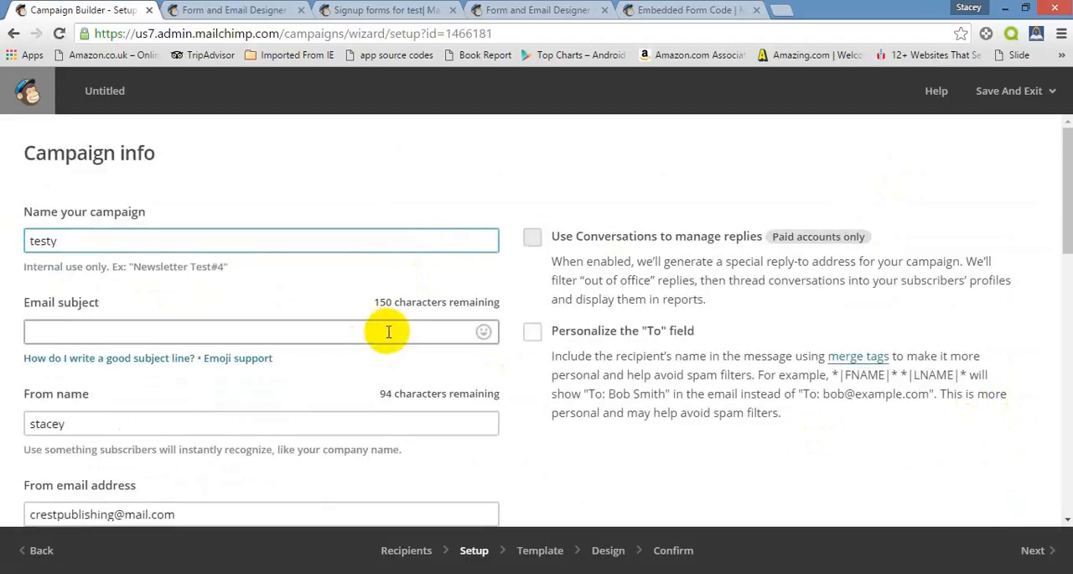
left_click(387, 332)
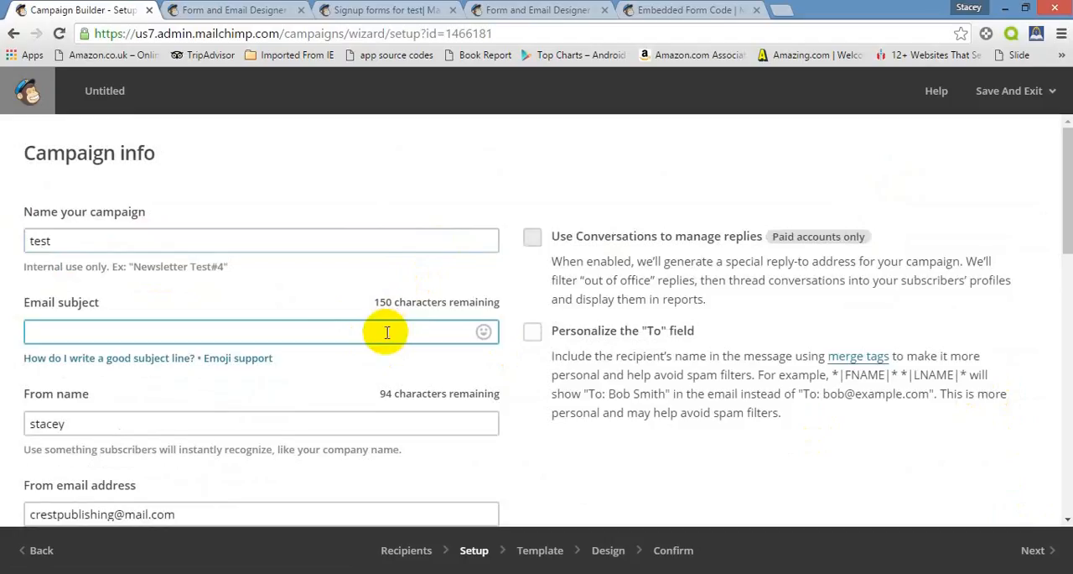
type("Hello")
left_click(299, 423)
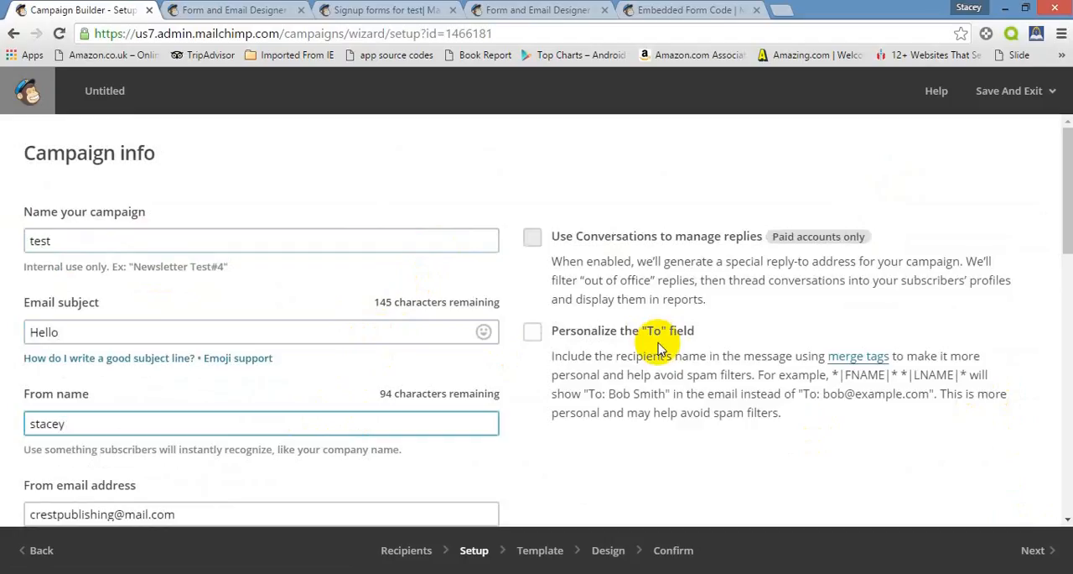
Review the campaign's tracking and social media options and proceed to the template selection
left_click(1072, 240)
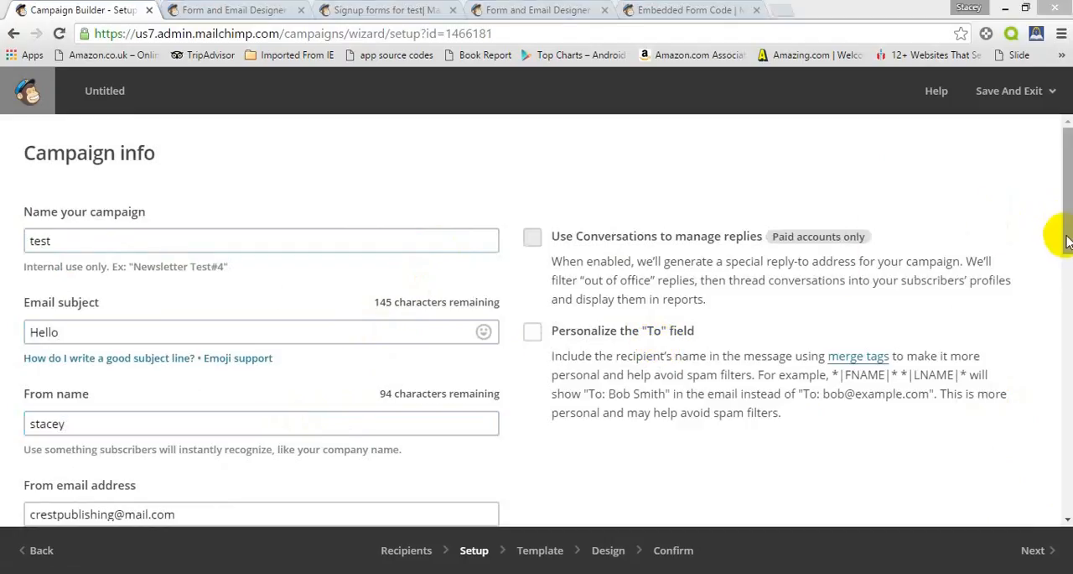
scroll(1067, 243, "down", 4)
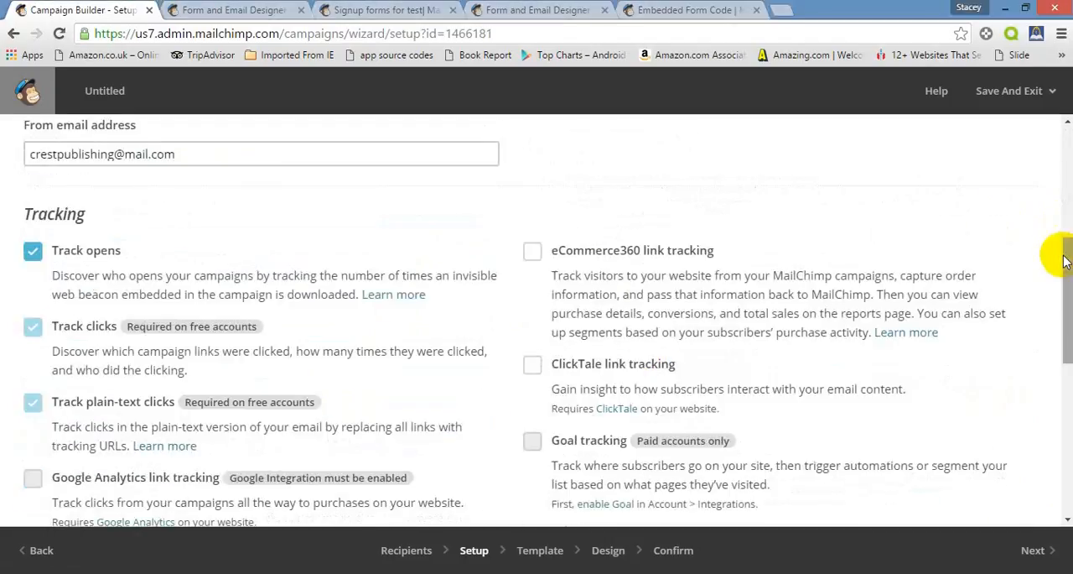
scroll(1065, 260, "down", 4)
left_click(1025, 546)
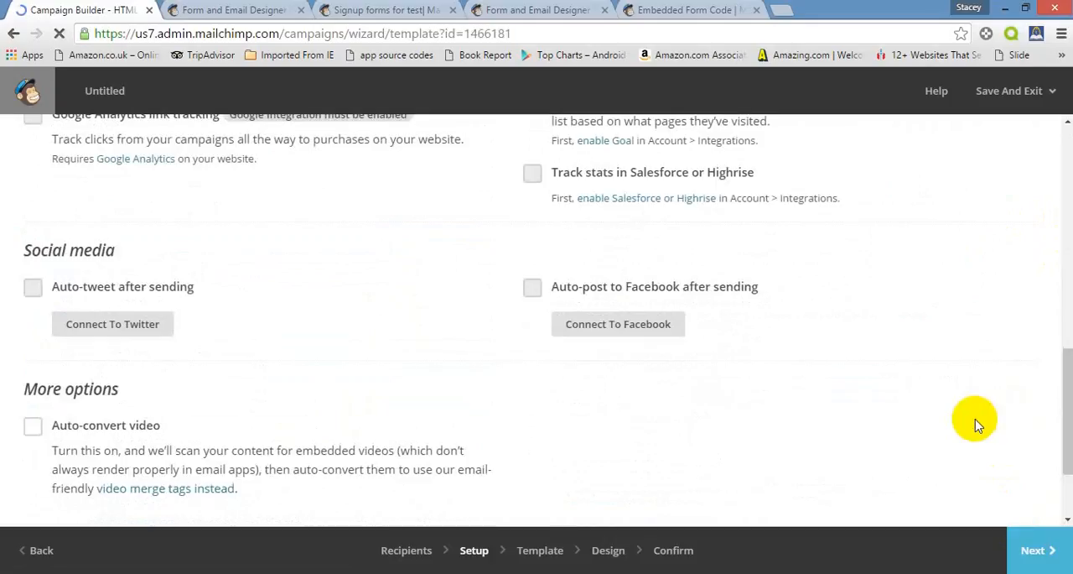